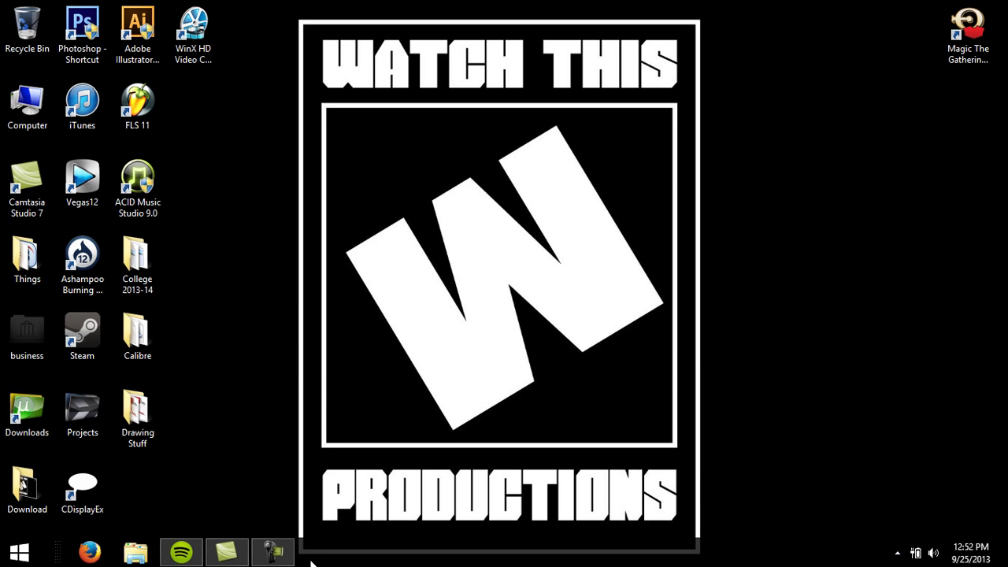
# Step: Launch FL Studio and replace the Kick channel with the FL Keys instrument
pyautogui.doubleClick(142, 109)
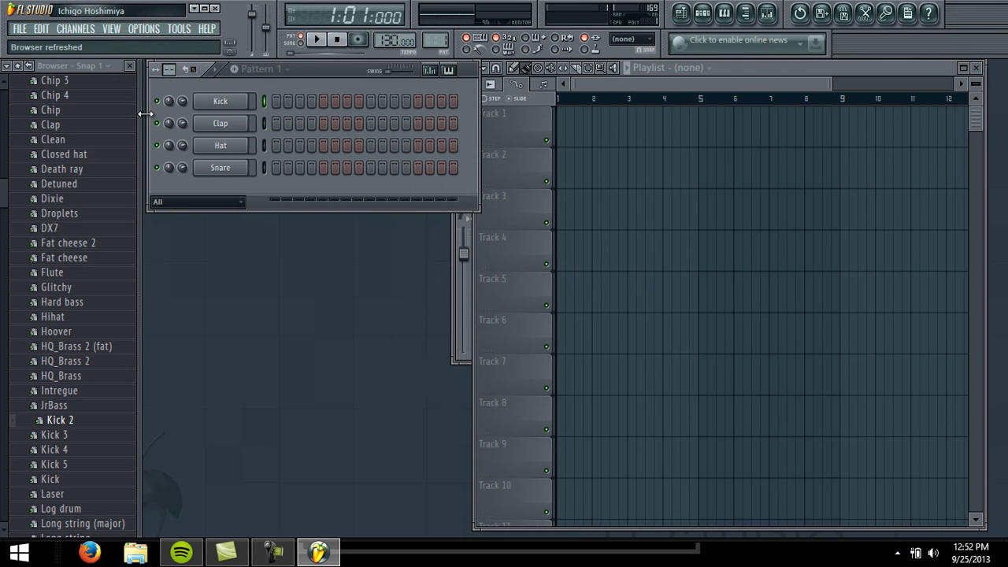
pyautogui.rightClick(237, 100)
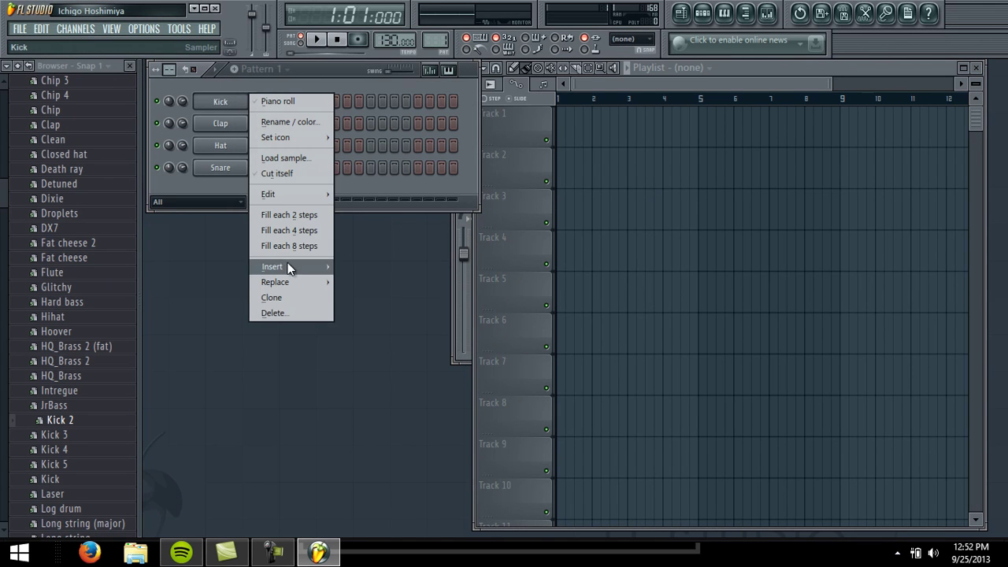
pyautogui.moveTo(287, 282)
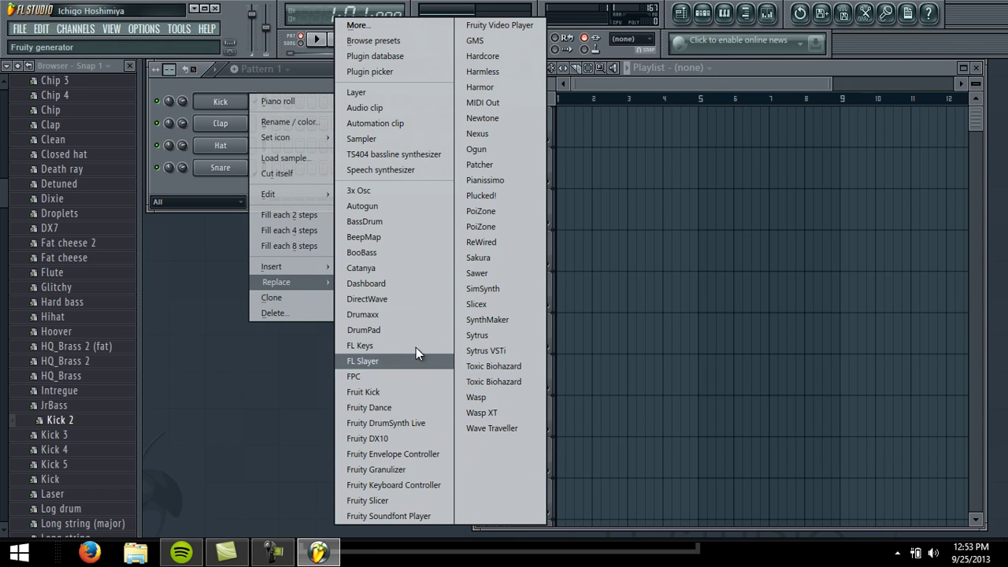
pyautogui.click(387, 348)
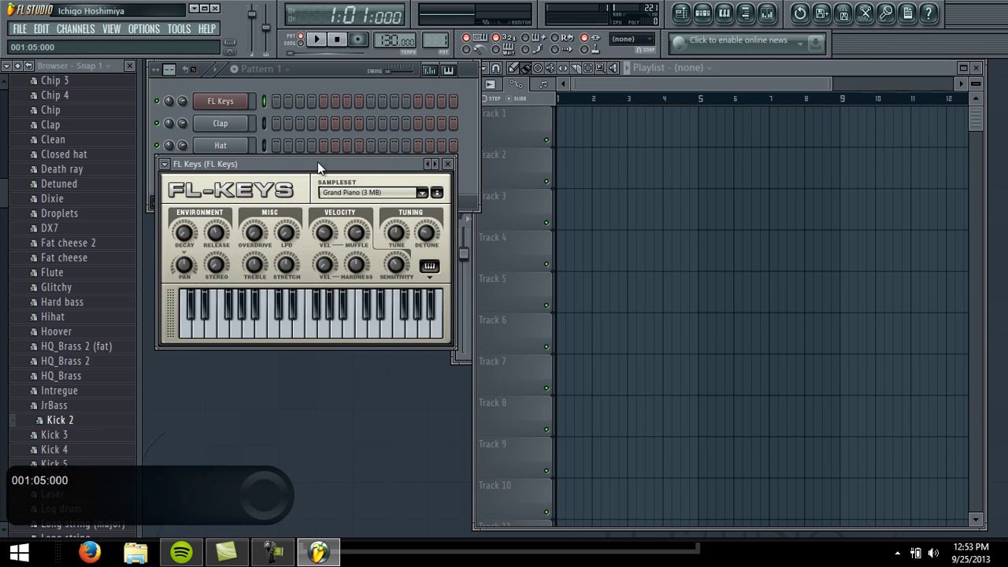
pyautogui.moveTo(338, 162)
pyautogui.mouseDown()
pyautogui.moveTo(349, 252)
pyautogui.moveTo(352, 163)
pyautogui.mouseUp()
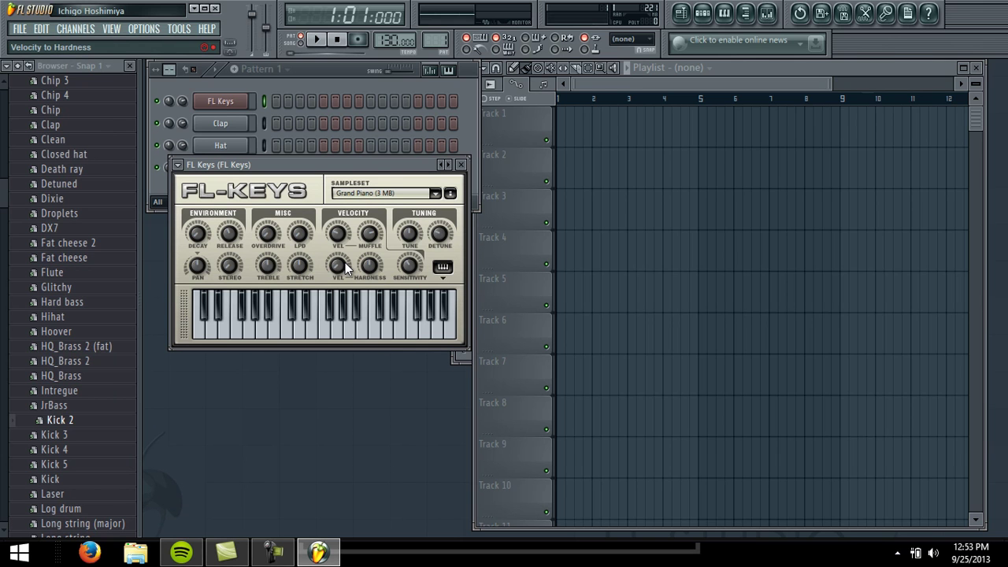
# Step: Play test notes on the FL Keys grand piano with the computer's typing keyboard
pyautogui.press('c')
pyautogui.press('b')
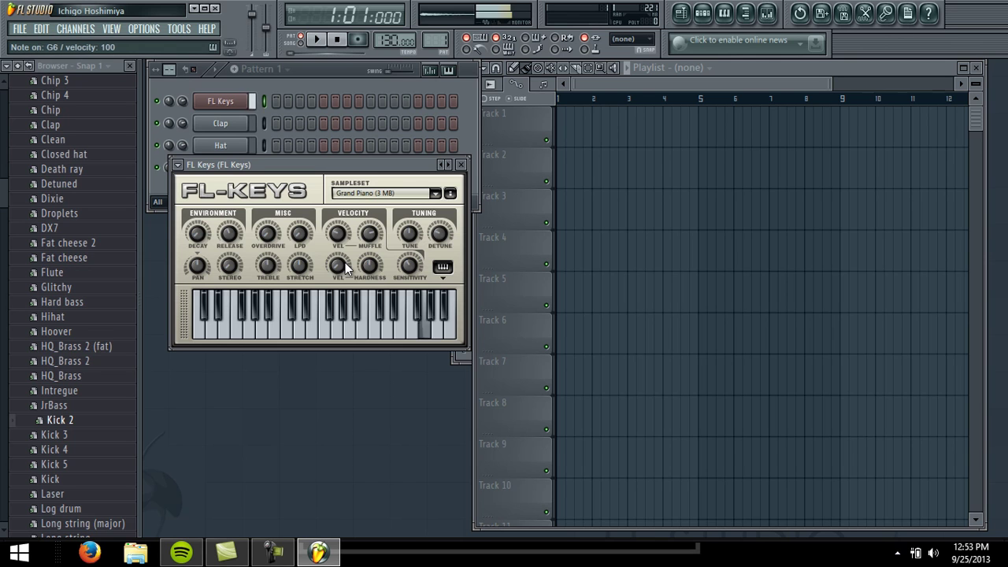
pyautogui.press('z')
pyautogui.press('e')
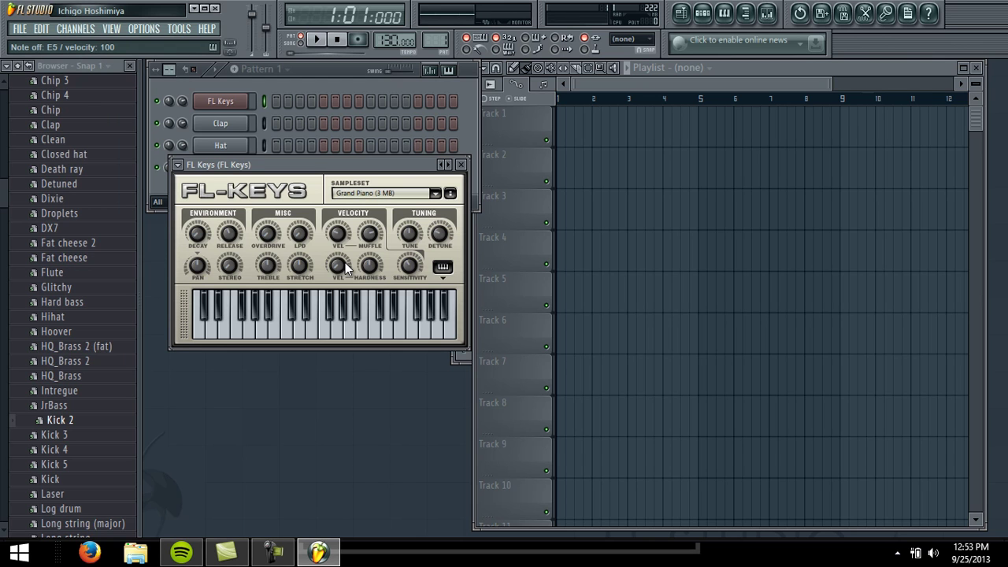
pyautogui.press('b')
pyautogui.press('o')
pyautogui.press('b')
pyautogui.press('m')
pyautogui.press('b')
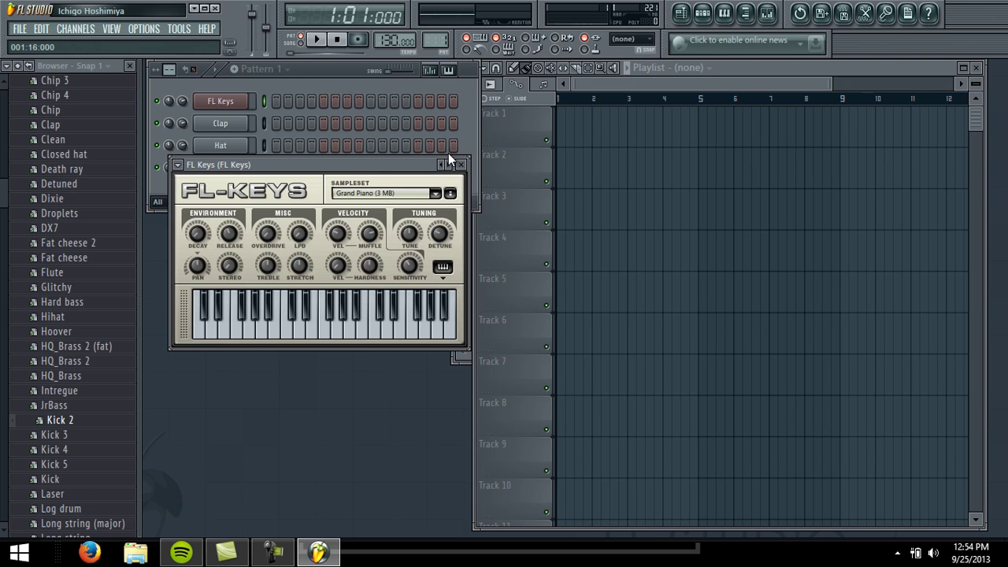
# Step: Move the FL Keys window below the channel list and open the MIDI settings
pyautogui.moveTo(367, 164); pyautogui.dragTo(354, 231)
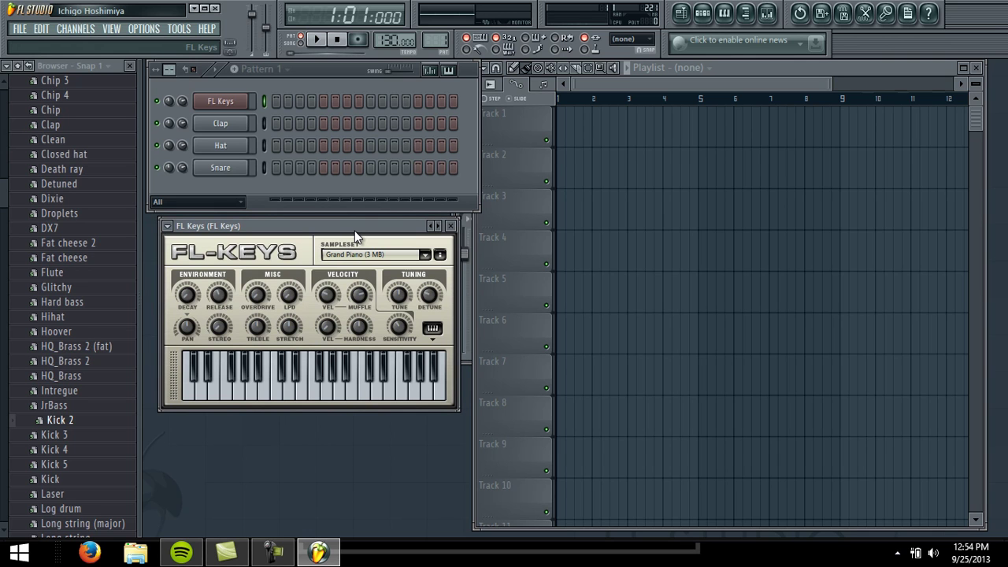
pyautogui.click(153, 27)
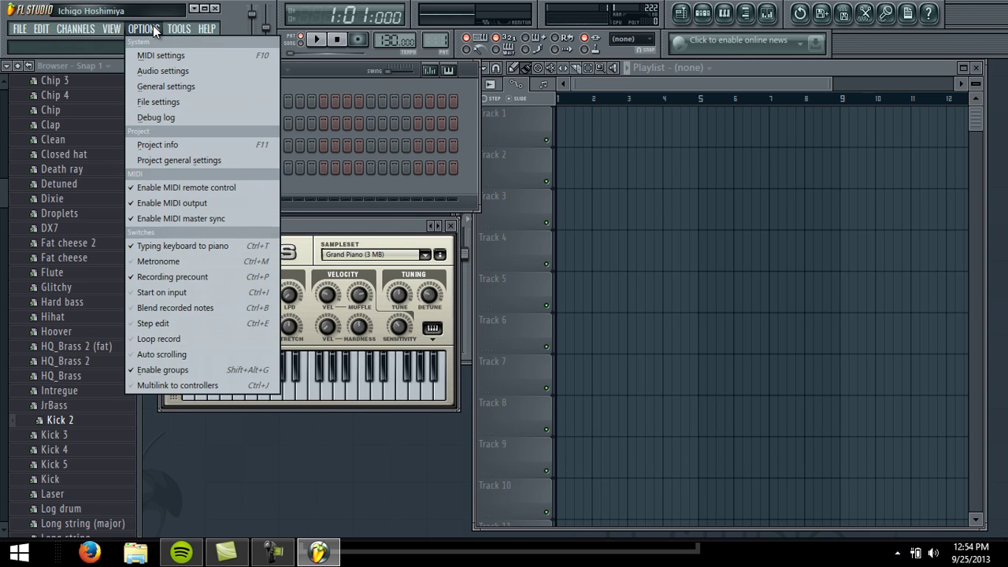
pyautogui.click(193, 55)
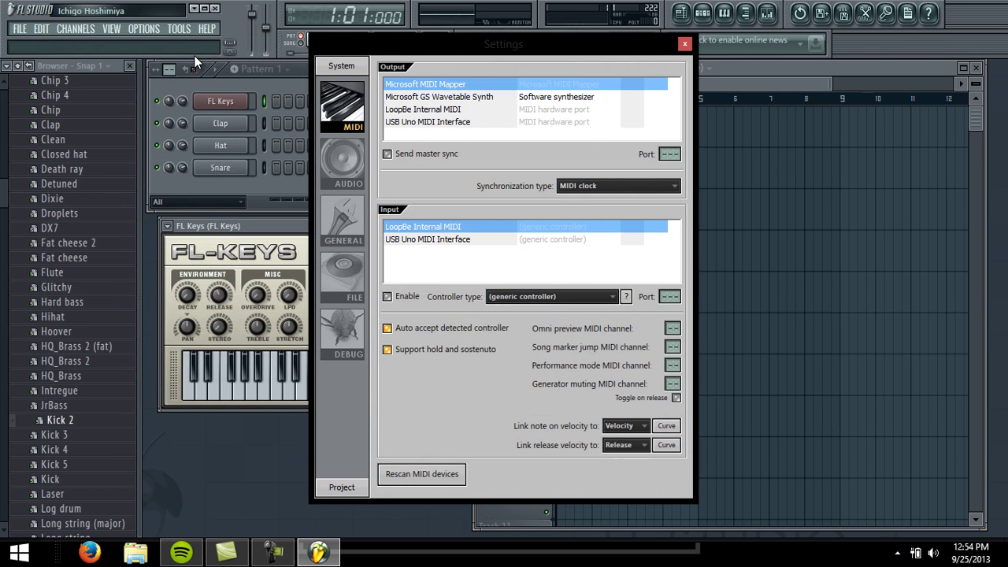
# Step: Send master sync to the LoopBe Internal MIDI output and enable the USB Uno MIDI Interface as an input
pyautogui.click(433, 123)
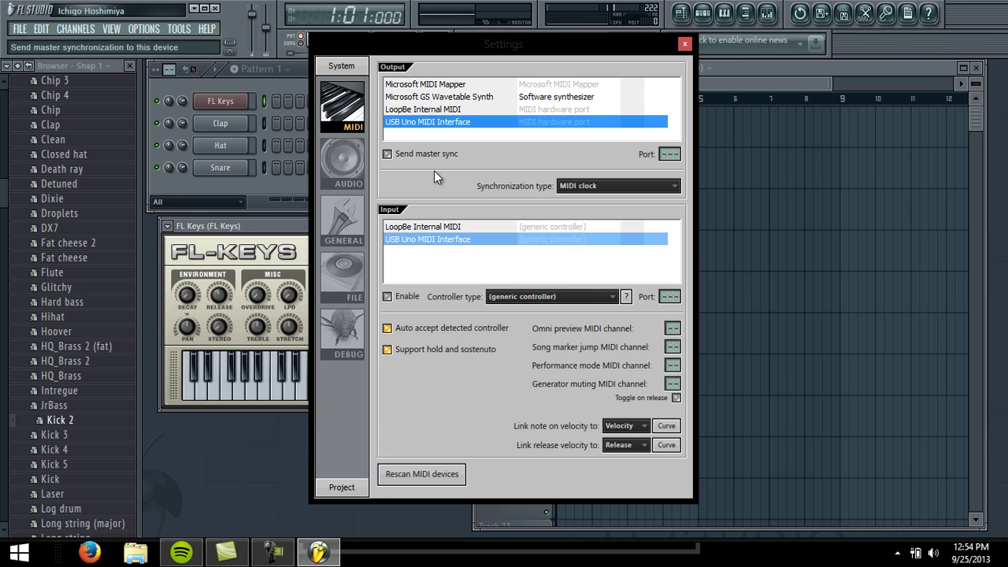
pyautogui.click(456, 227)
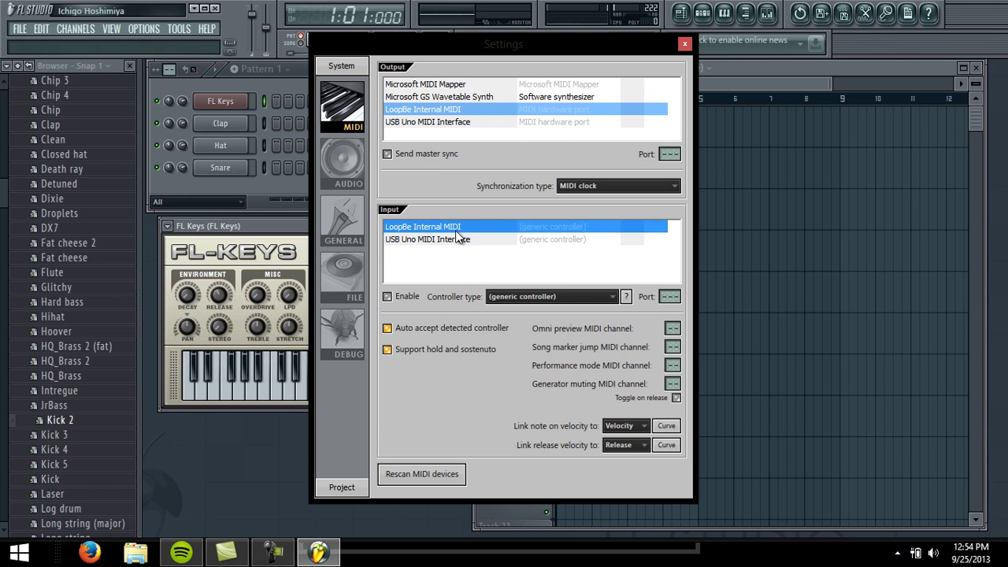
pyautogui.click(455, 236)
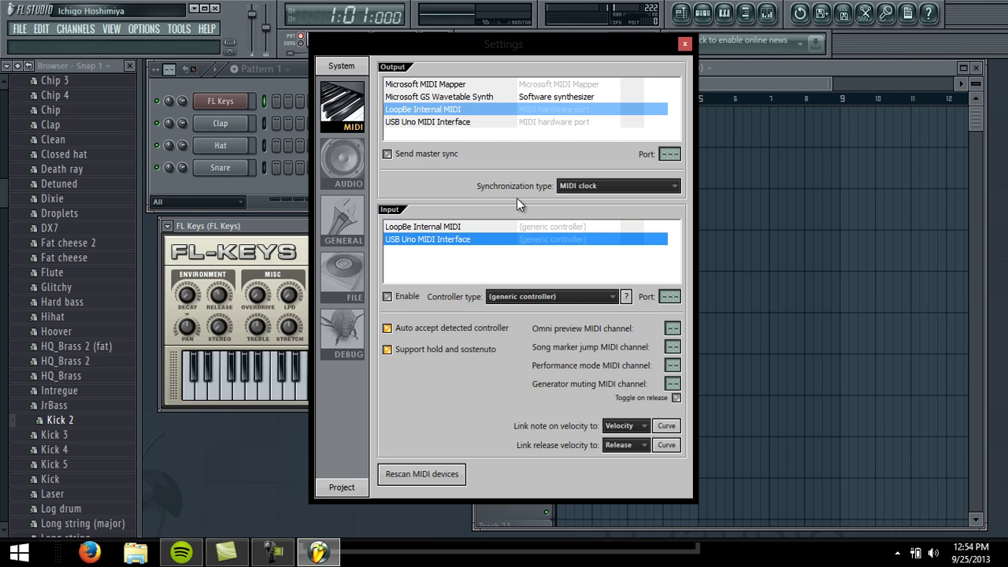
pyautogui.click(461, 156)
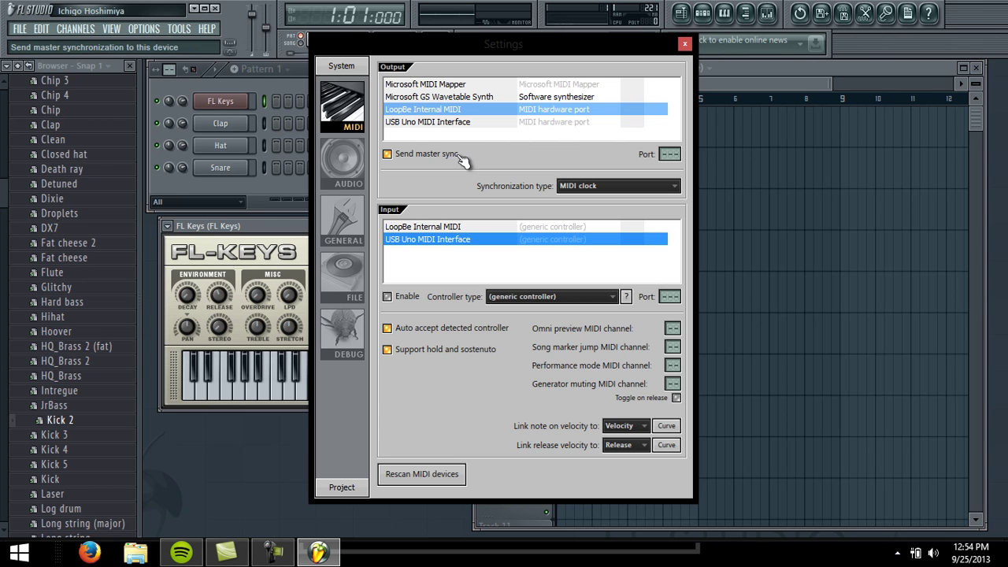
pyautogui.click(396, 303)
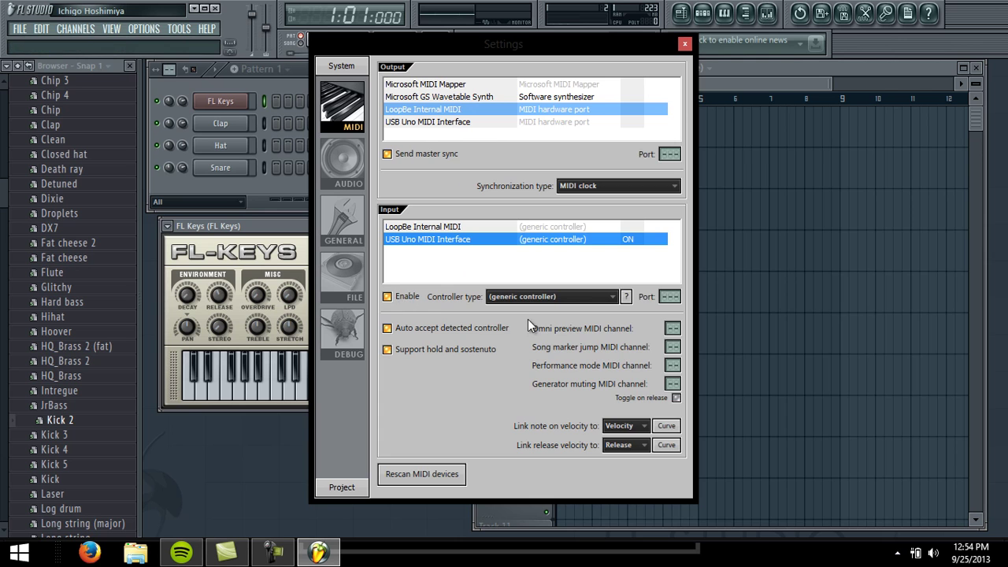
# Step: Review the available controller types and note-on velocity link targets, and close the MIDI settings
pyautogui.click(548, 298)
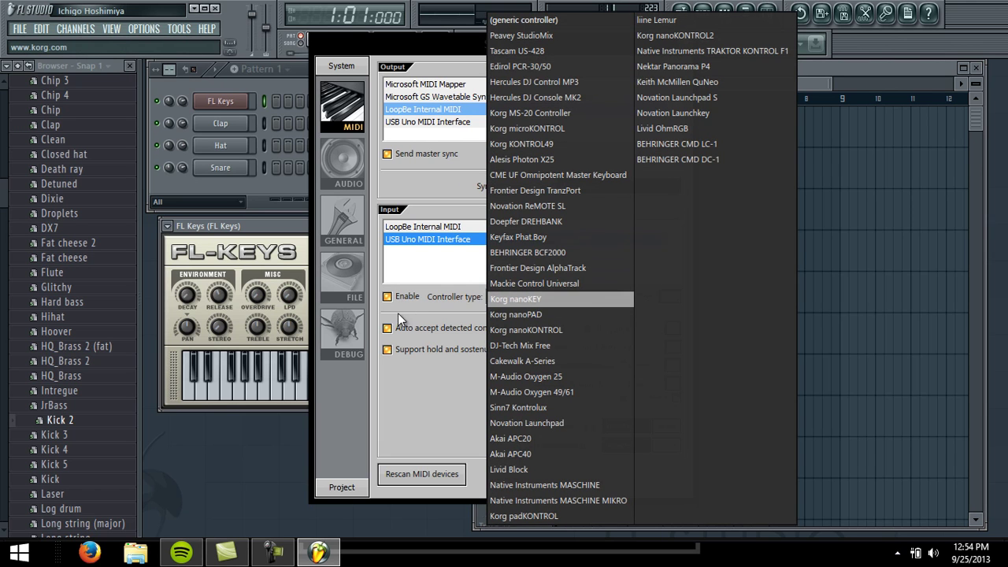
pyautogui.click(402, 407)
pyautogui.click(582, 290)
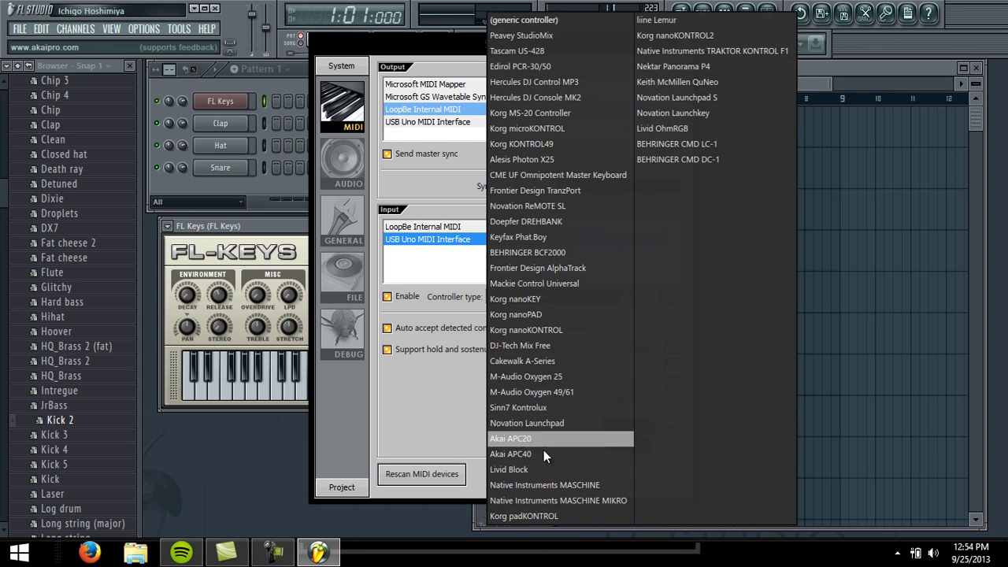
pyautogui.press('Escape')
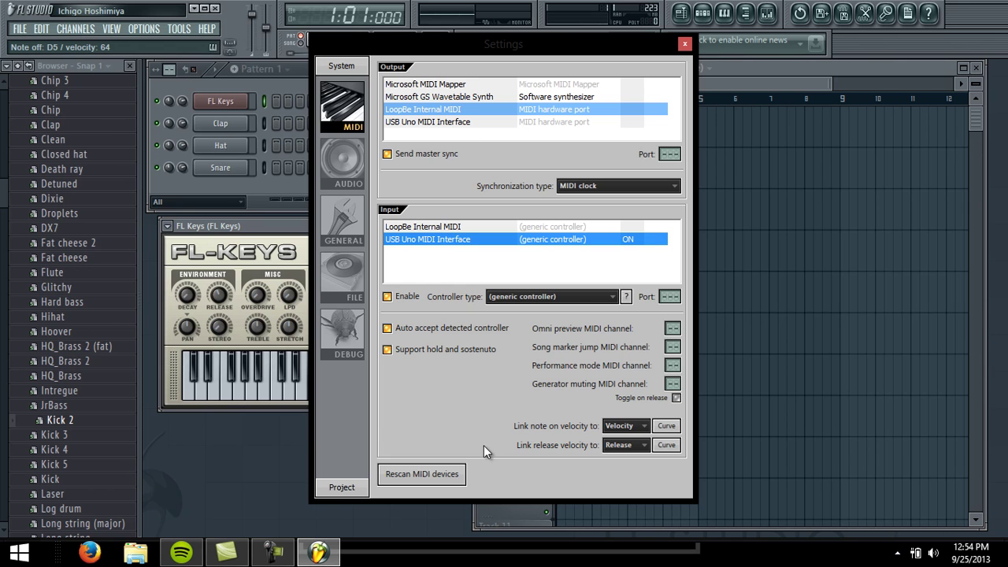
pyautogui.click(619, 427)
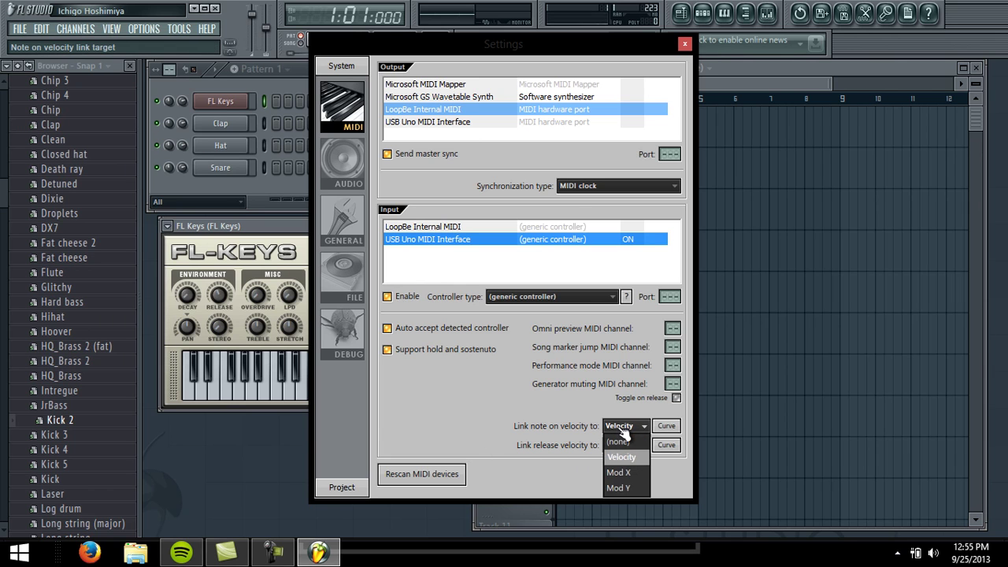
pyautogui.click(619, 426)
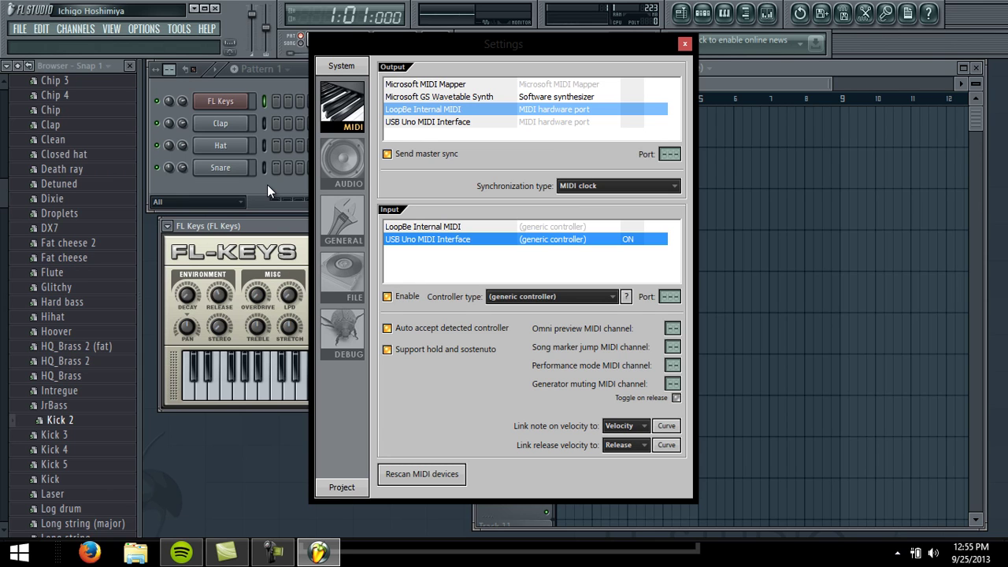
pyautogui.click(685, 44)
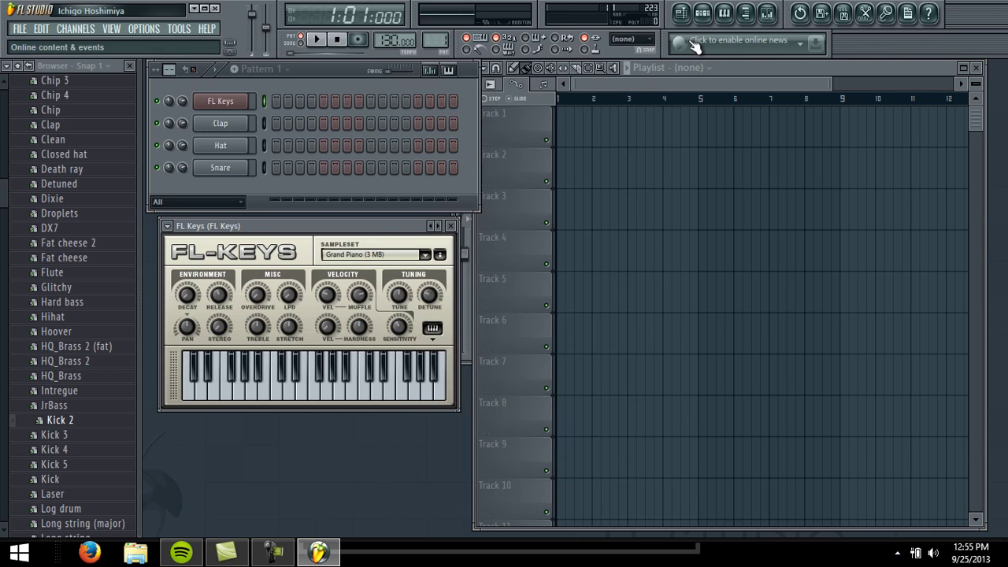
# Step: Select the FL Keys channel and play test notes and chords on it to check the keyboard response
pyautogui.click(227, 104)
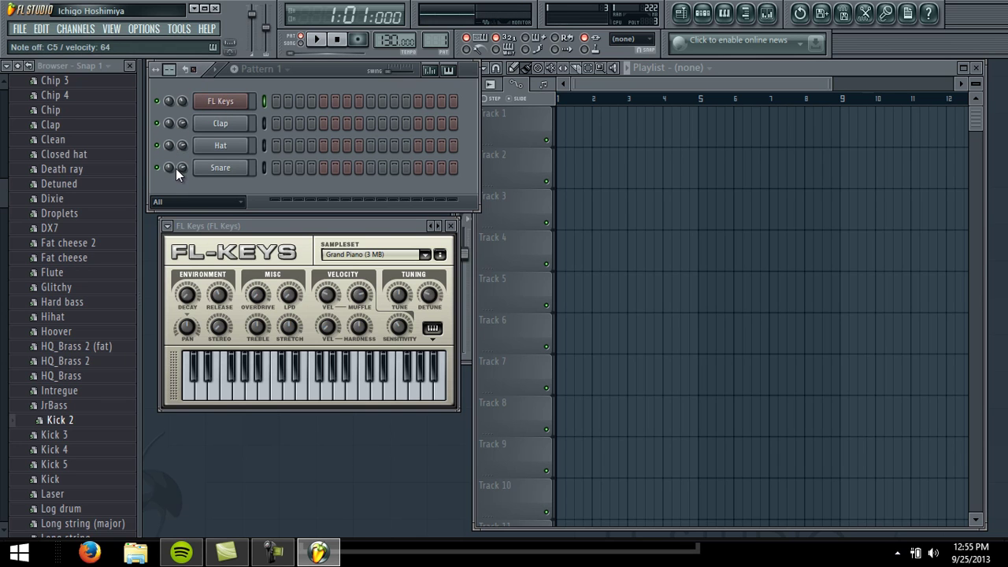
pyautogui.press('z')
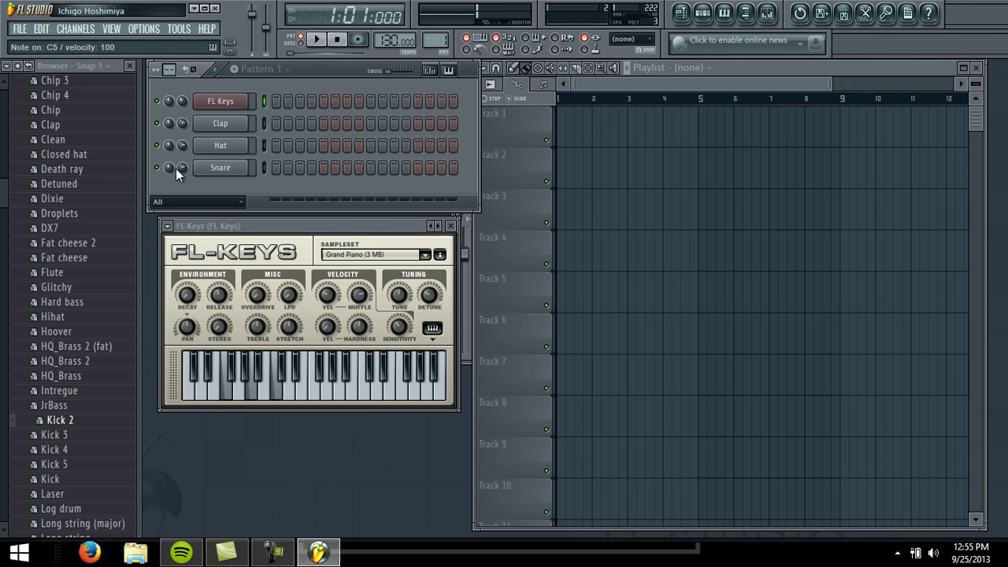
pyautogui.hotkey('w', 'y')
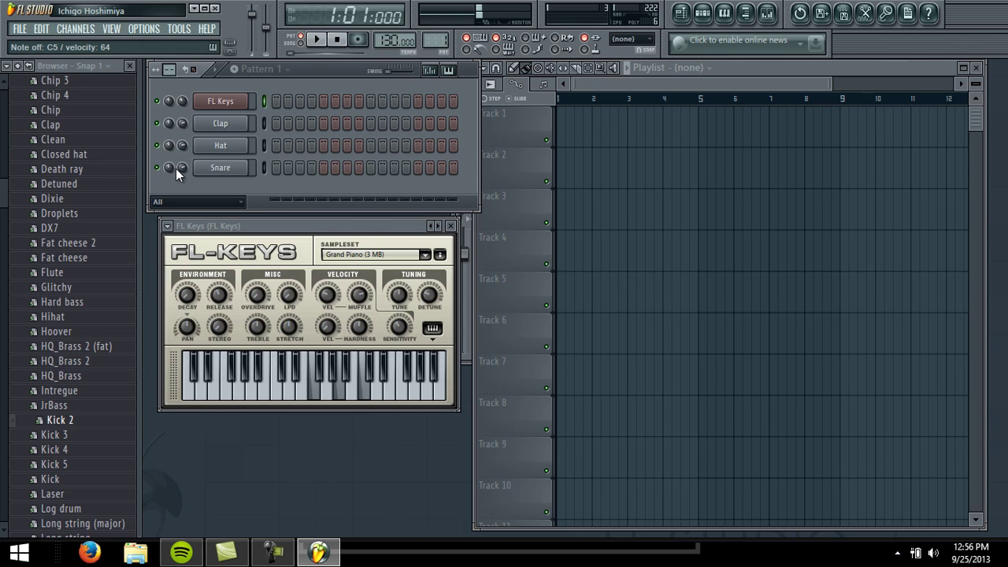
pyautogui.hotkey('w', 'r')
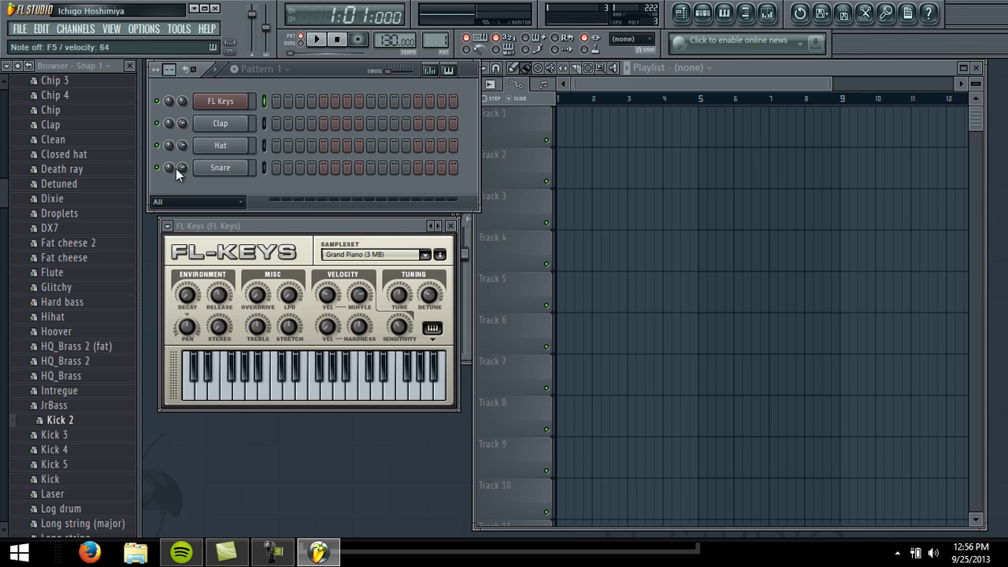
pyautogui.press('m')
pyautogui.hotkey('w', 't')
pyautogui.press('m')
pyautogui.press('e')
pyautogui.press('q')
# Step: Open the audio settings to reach the sound driver's buffer options
pyautogui.click(184, 29)
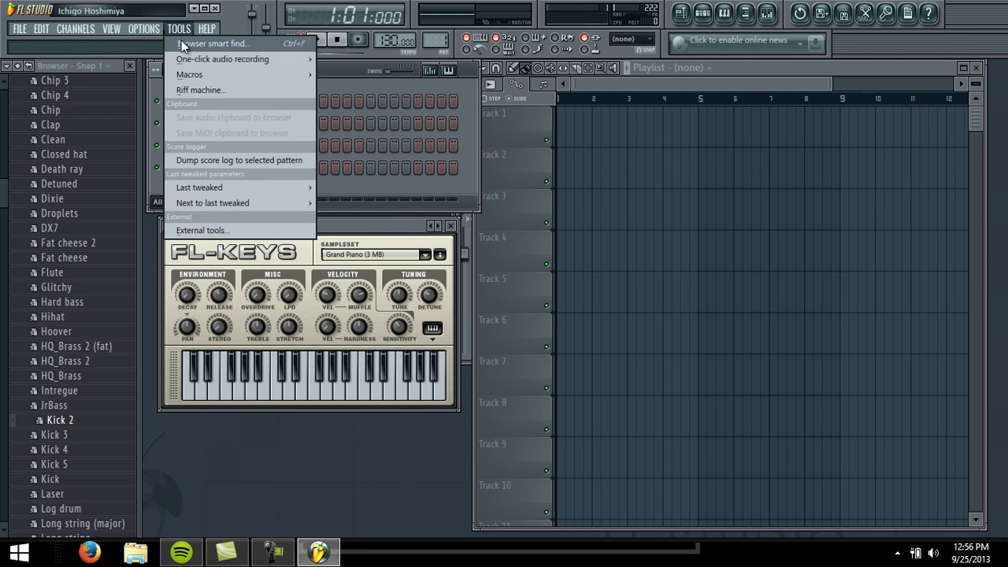
pyautogui.moveTo(156, 30)
pyautogui.click(190, 88)
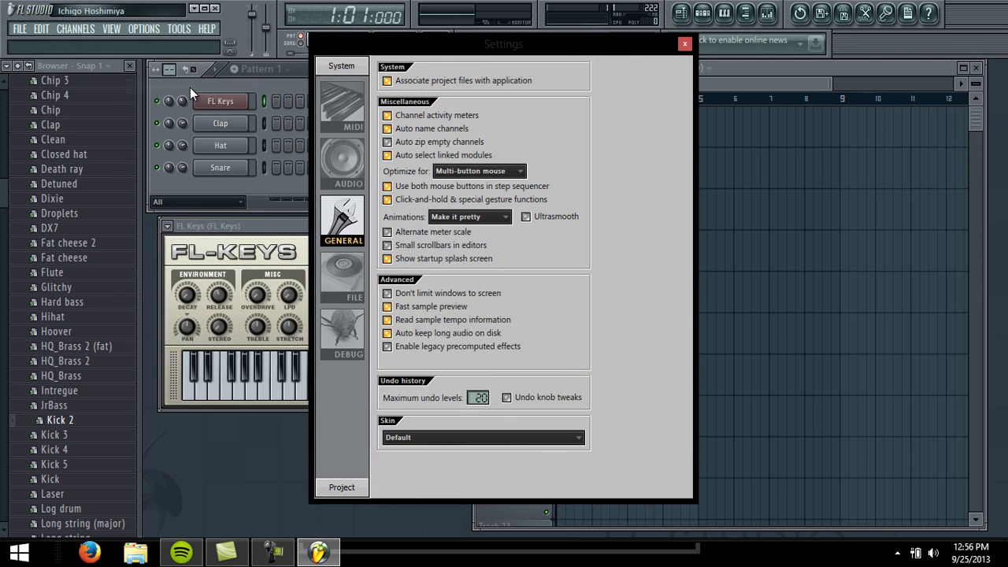
pyautogui.click(337, 163)
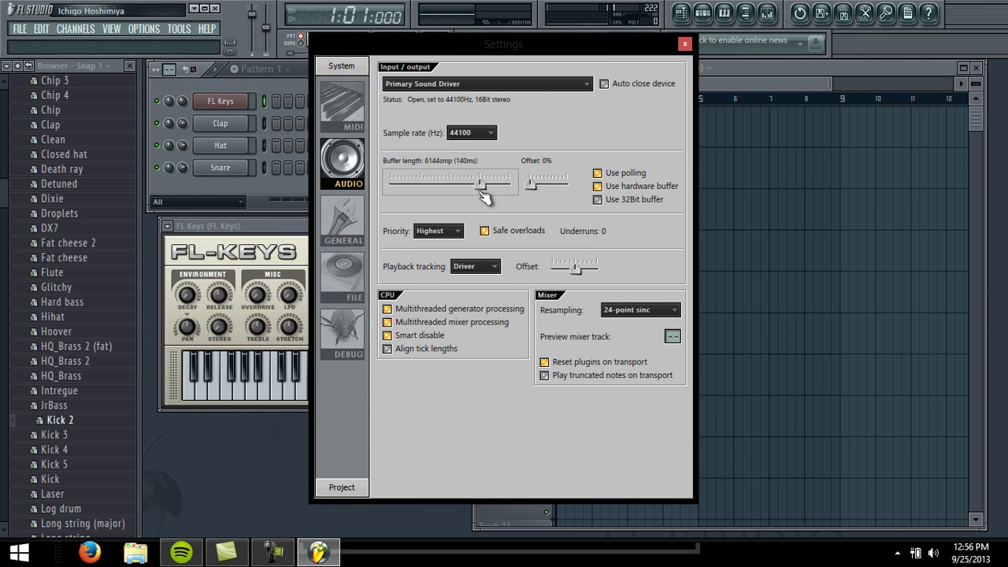
# Step: Try audio buffer lengths of 128, 4144, 3328 and 3584 samples
pyautogui.moveTo(479, 187); pyautogui.dragTo(389, 196)
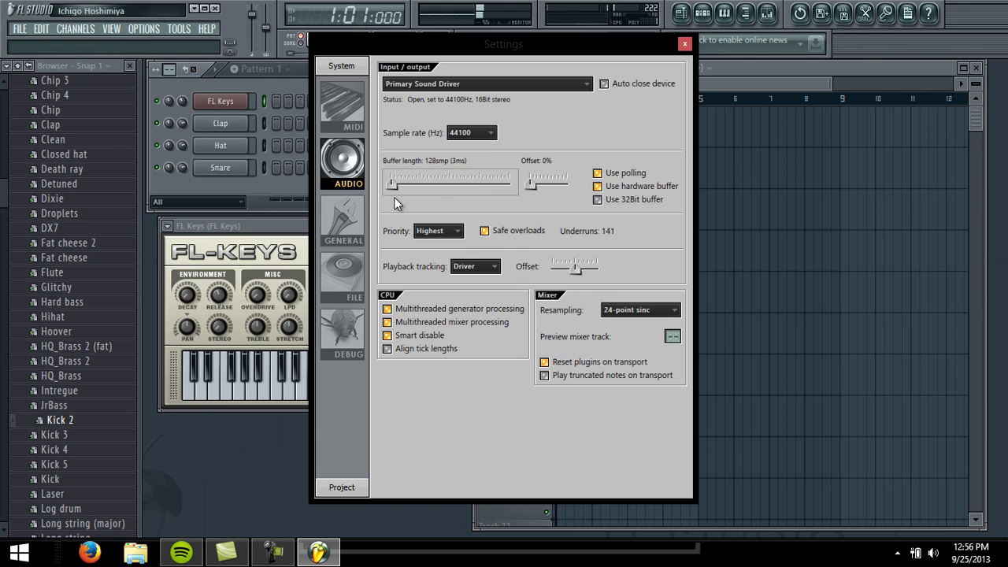
pyautogui.moveTo(398, 183); pyautogui.dragTo(462, 195)
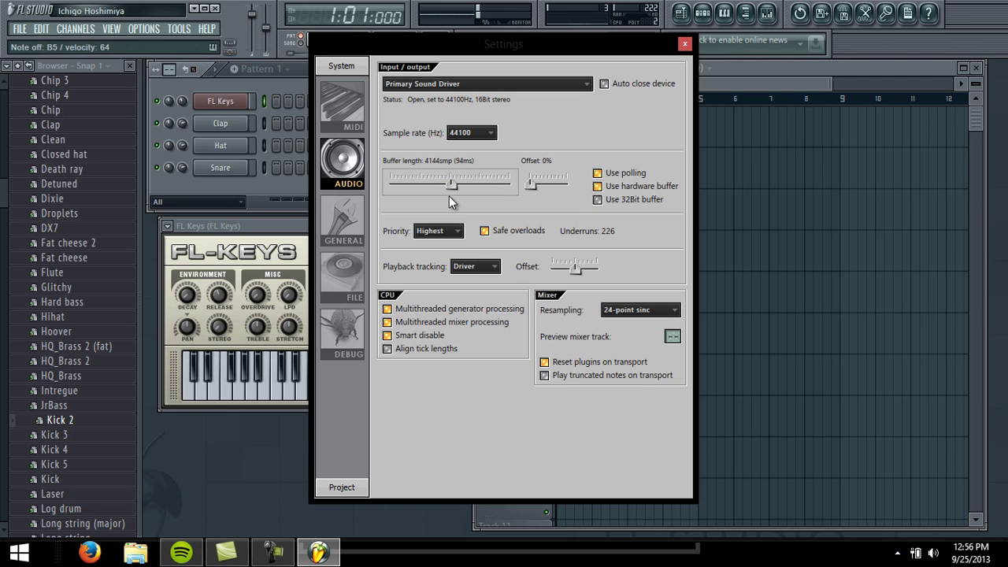
pyautogui.moveTo(451, 185); pyautogui.dragTo(442, 186)
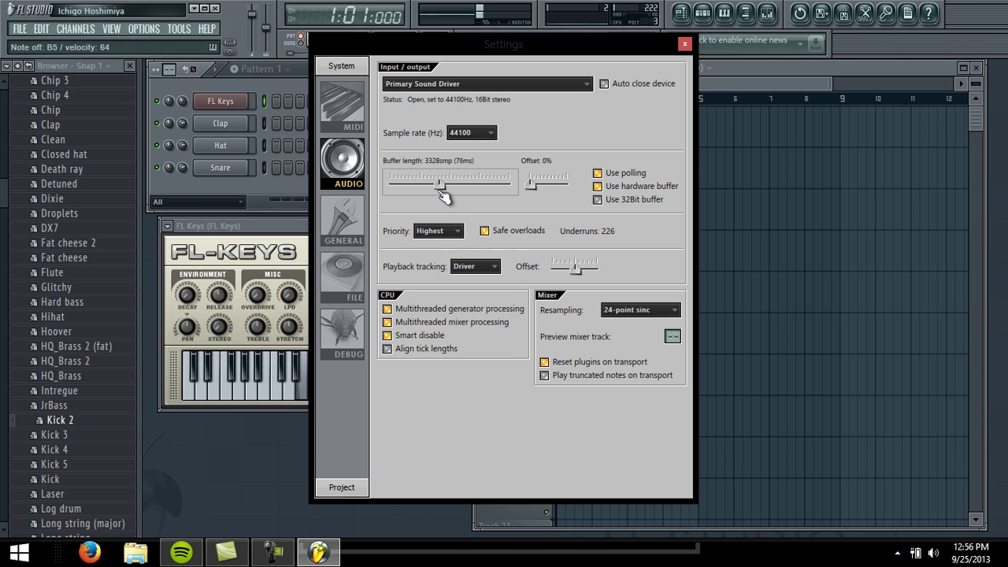
pyautogui.moveTo(444, 196); pyautogui.dragTo(443, 197)
# Step: Enable the 32Bit buffer and set the audio buffer length to 3840 samples (88 ms)
pyautogui.click(598, 200)
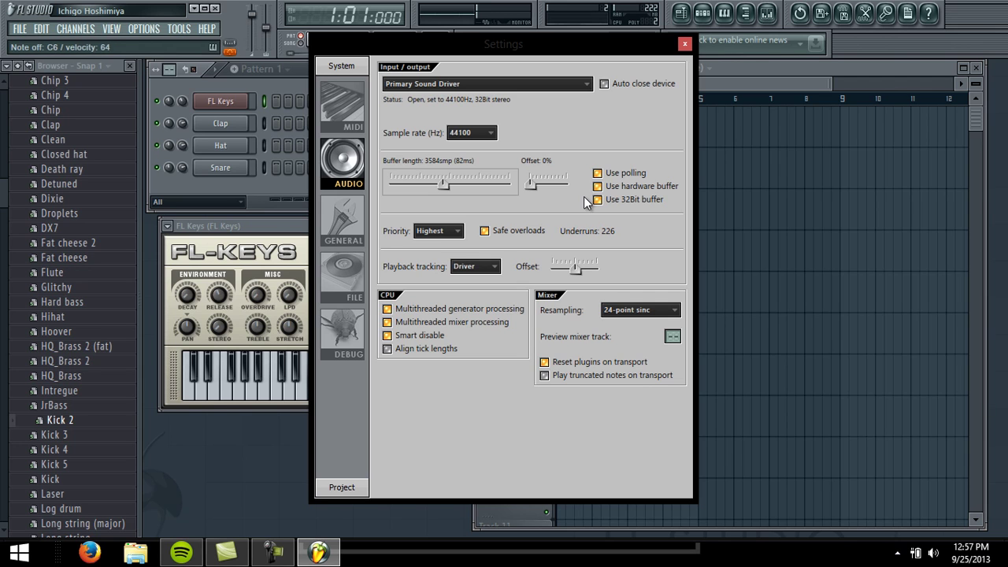
pyautogui.moveTo(444, 183); pyautogui.dragTo(453, 186)
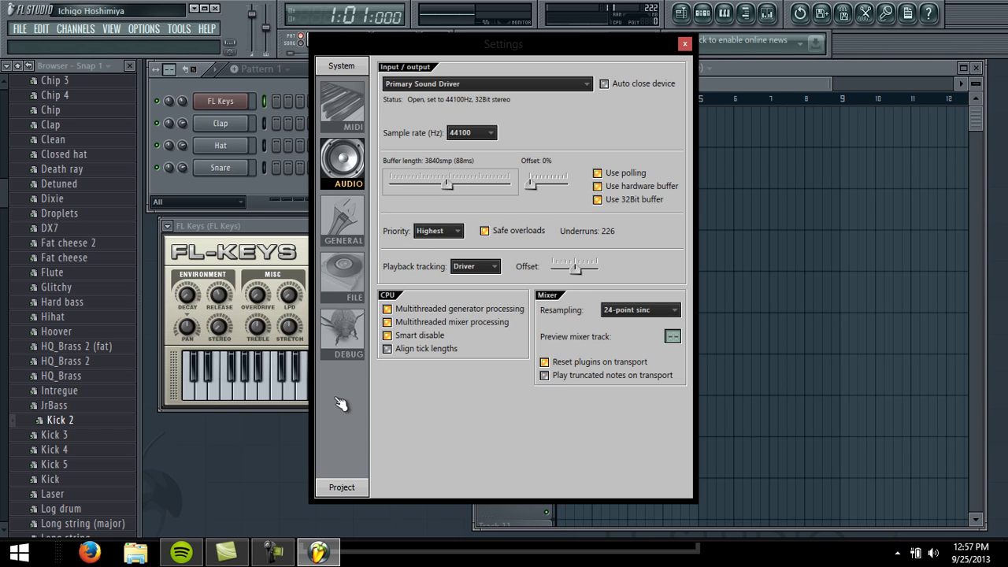
# Step: Look through the Debug, General, File and Audio pages of the system settings and close the settings
pyautogui.click(356, 359)
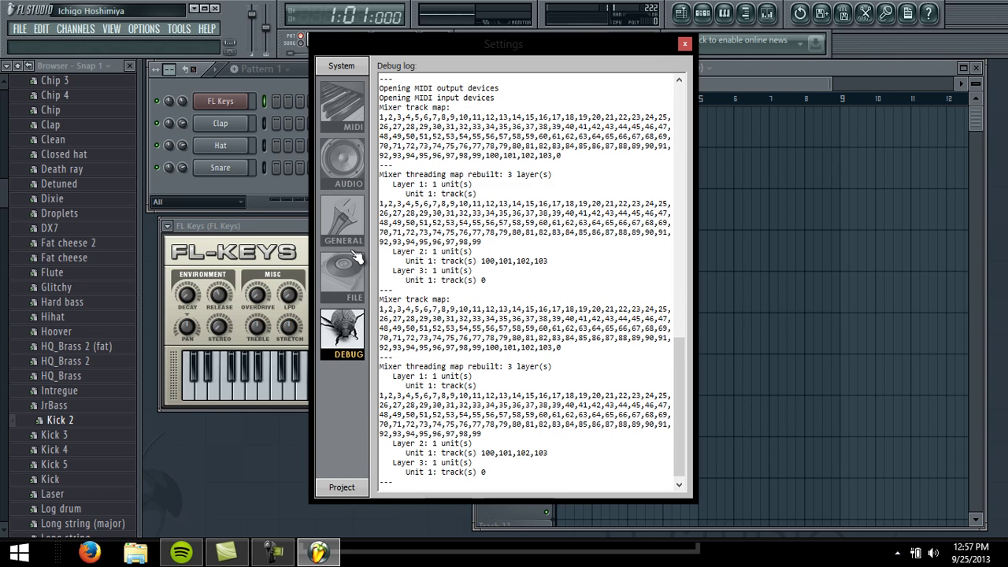
pyautogui.click(355, 188)
pyautogui.click(351, 226)
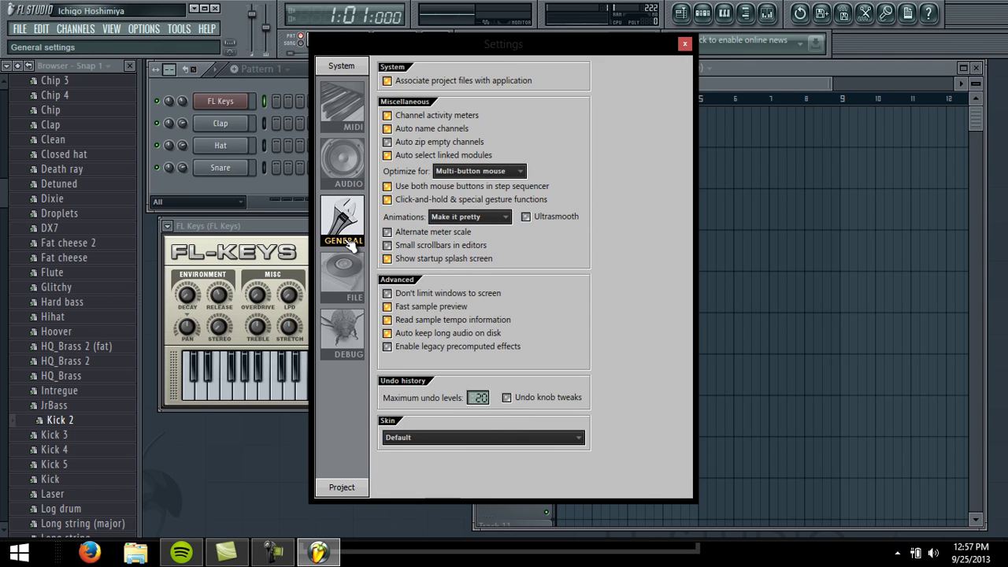
pyautogui.click(346, 274)
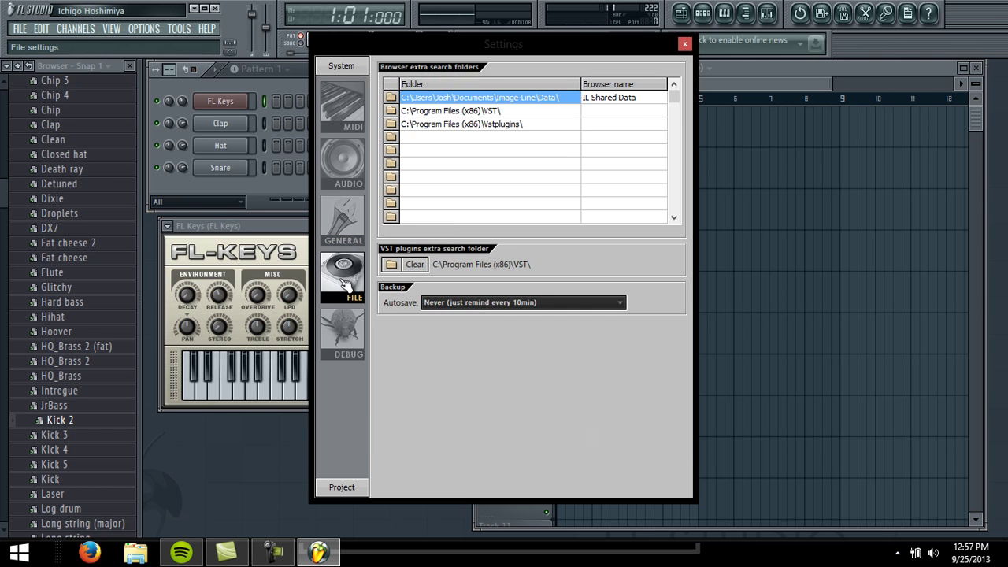
pyautogui.click(360, 117)
pyautogui.click(335, 184)
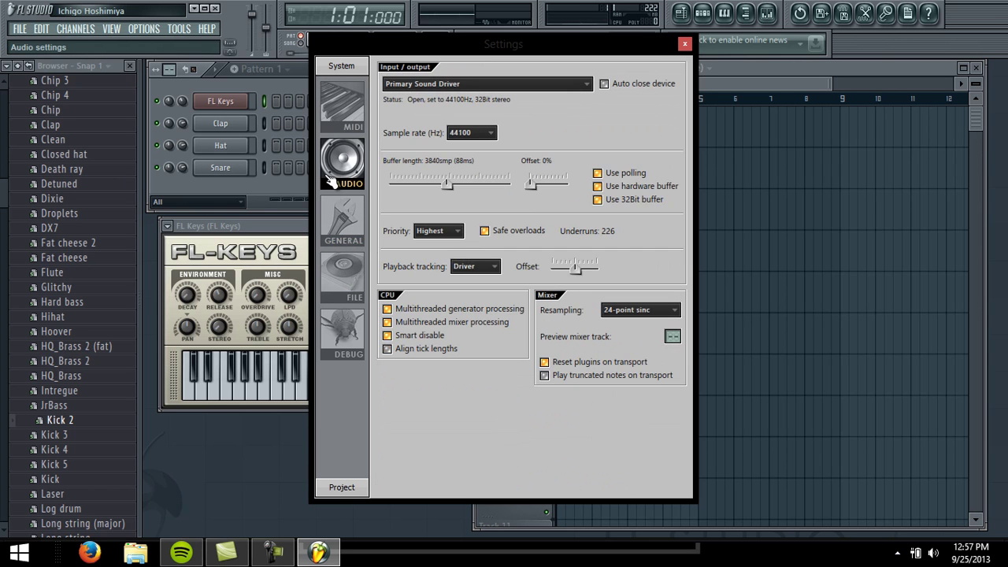
pyautogui.click(344, 217)
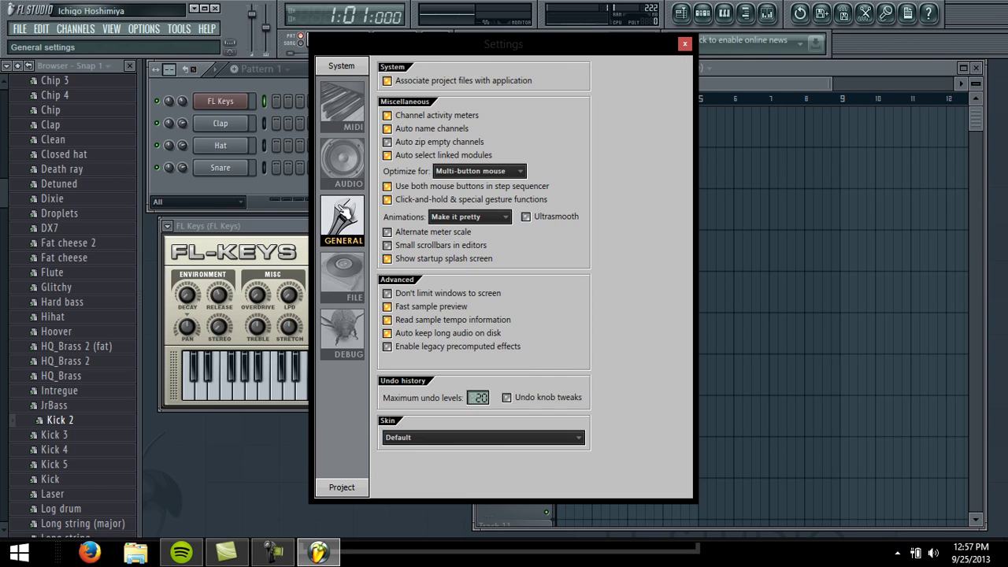
pyautogui.click(366, 279)
pyautogui.click(343, 331)
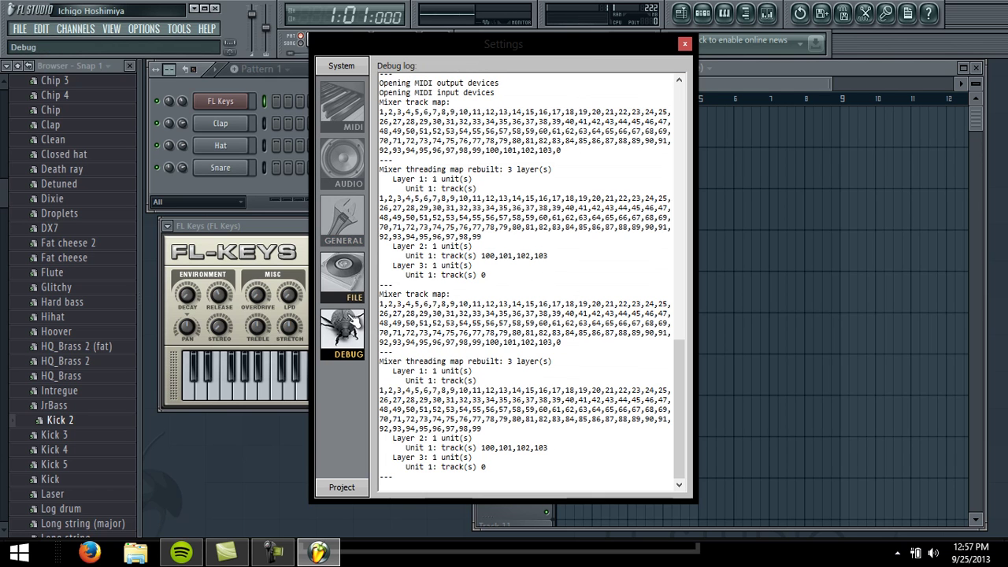
pyautogui.click(684, 44)
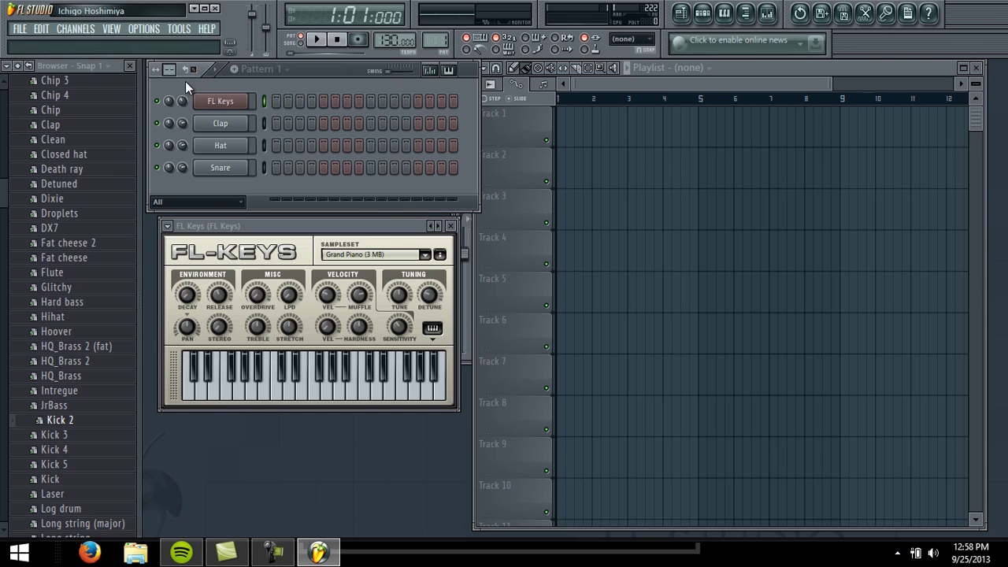
# Step: Draw a one-bar F4 note at the start of the FL Keys piano roll and play it back
pyautogui.rightClick(219, 103)
pyautogui.click(268, 102)
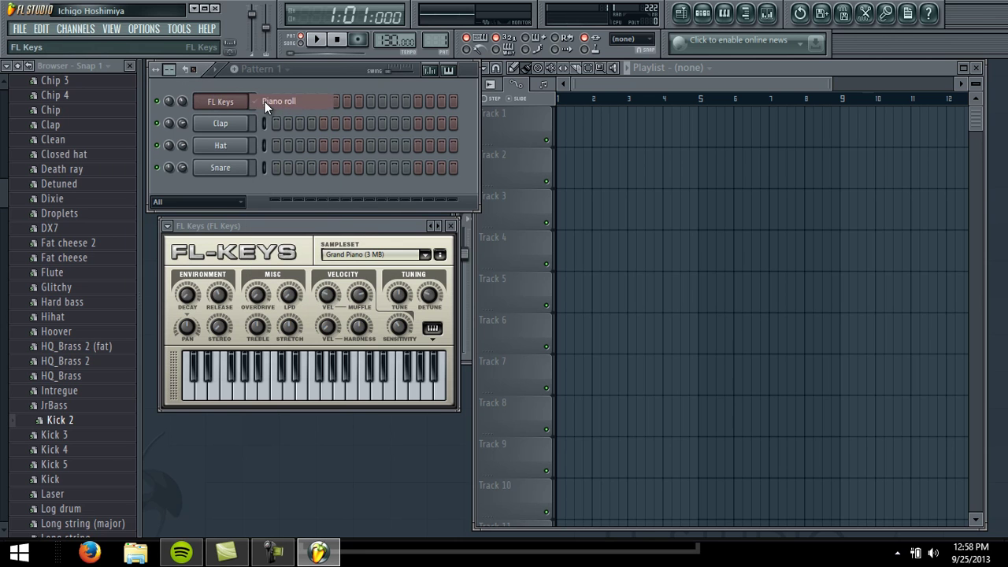
pyautogui.click(377, 159)
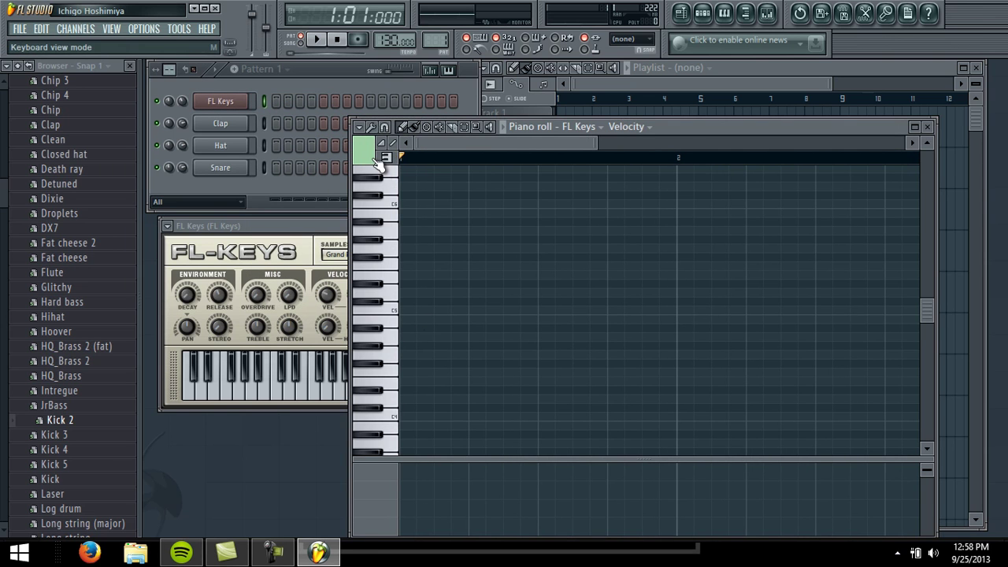
pyautogui.click(406, 373)
pyautogui.moveTo(432, 372); pyautogui.dragTo(676, 367)
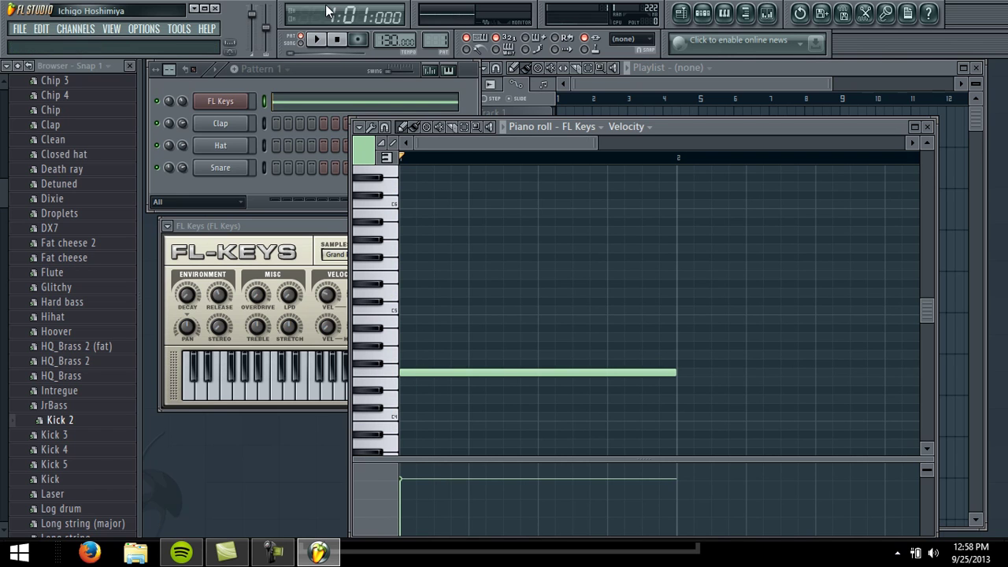
pyautogui.click(316, 40)
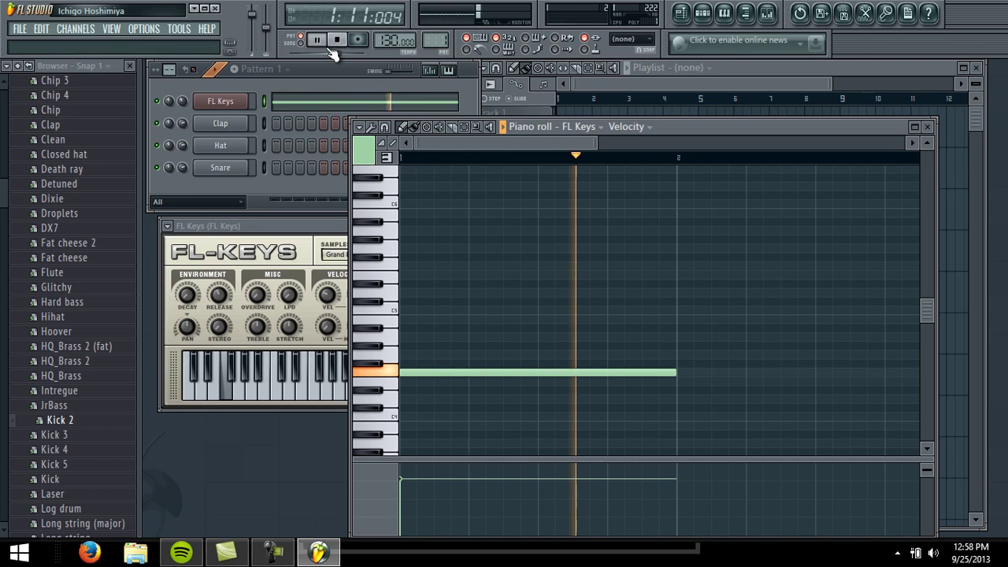
pyautogui.click(337, 39)
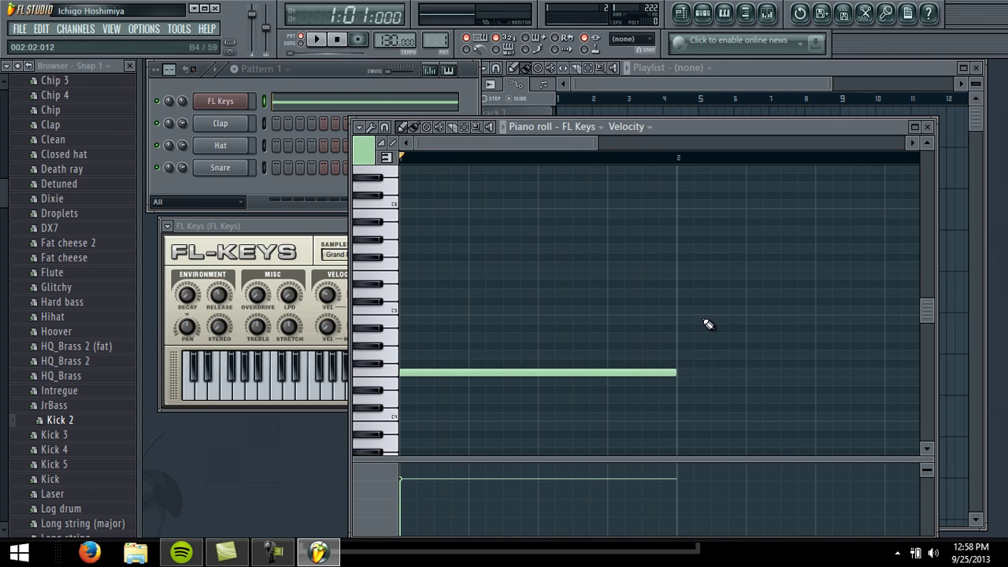
pyautogui.click(682, 382)
pyautogui.moveTo(677, 380); pyautogui.dragTo(677, 372)
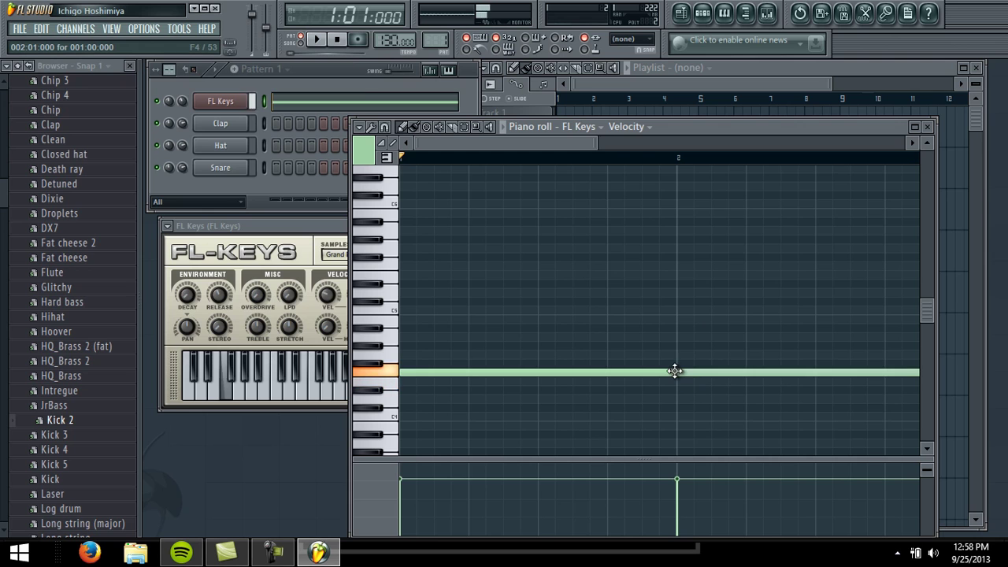
pyautogui.rightClick(758, 374)
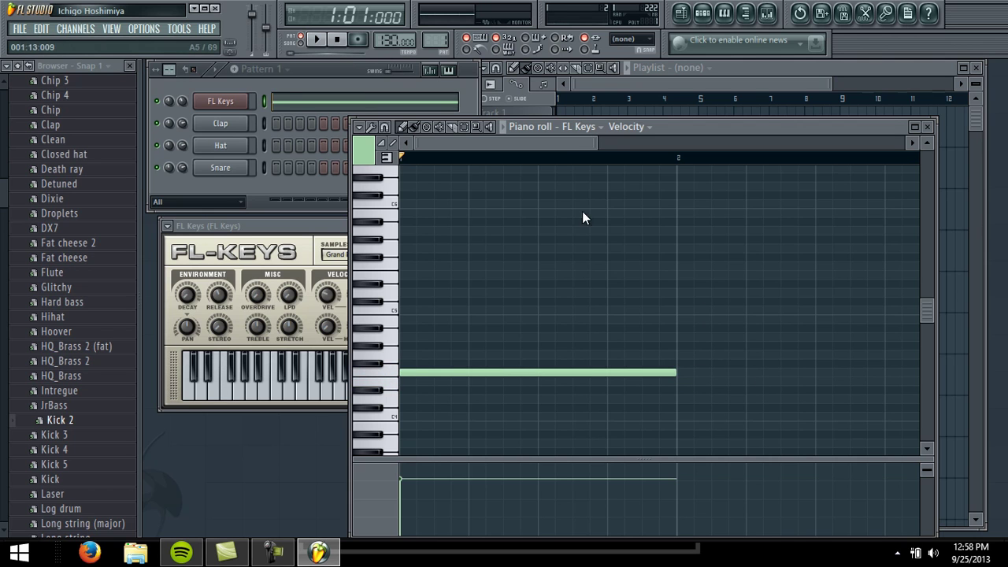
# Step: Extend Pattern 1 to 32 steps, add a one-bar A4 note at bar 2 of the FL Keys piano roll and test playback
pyautogui.click(270, 88)
pyautogui.moveTo(167, 63); pyautogui.dragTo(170, 38)
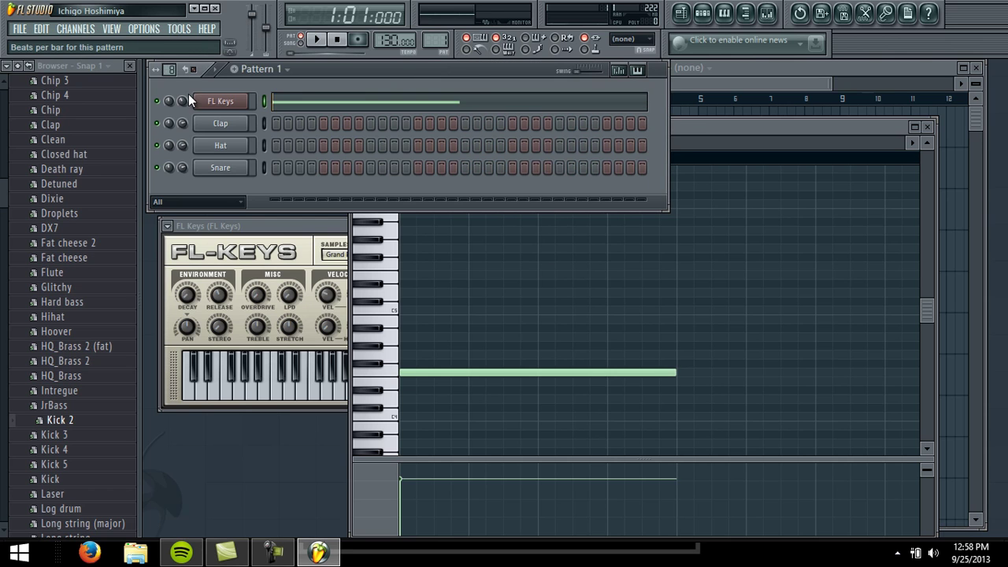
pyautogui.click(676, 362)
pyautogui.moveTo(676, 356); pyautogui.dragTo(672, 327)
pyautogui.click(316, 39)
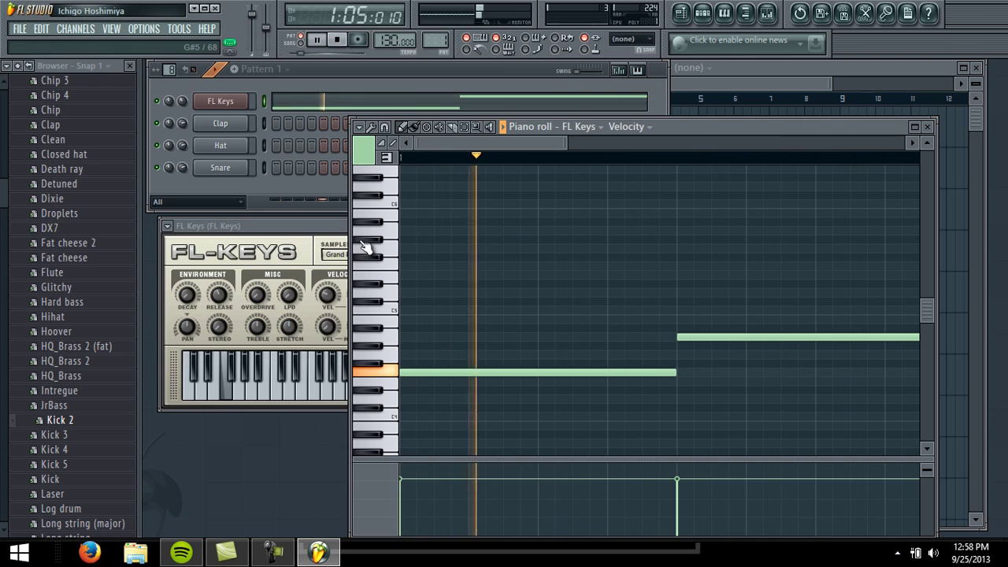
pyautogui.click(337, 39)
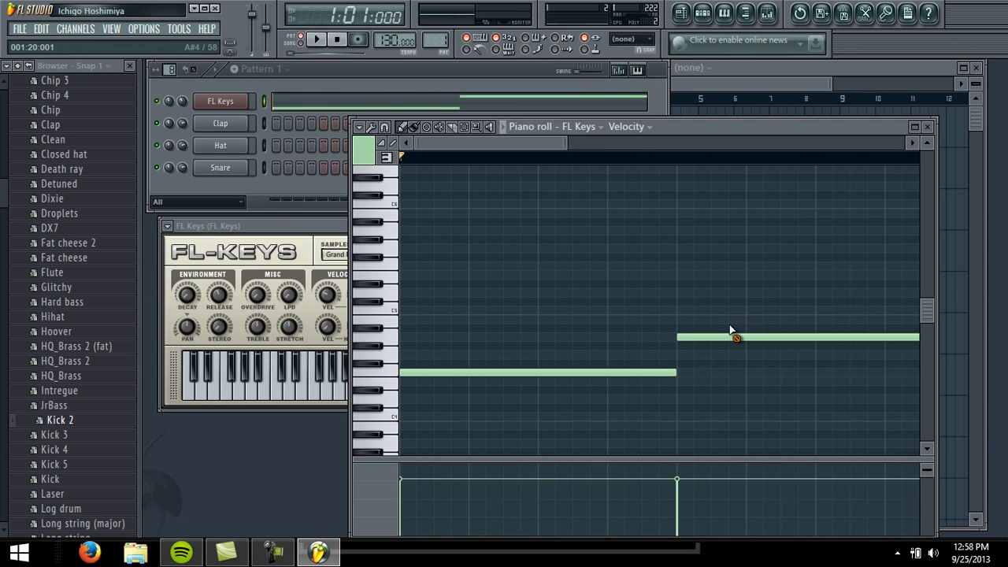
# Step: Delete both notes from the FL Keys piano roll
pyautogui.rightClick(679, 337)
pyautogui.rightClick(596, 373)
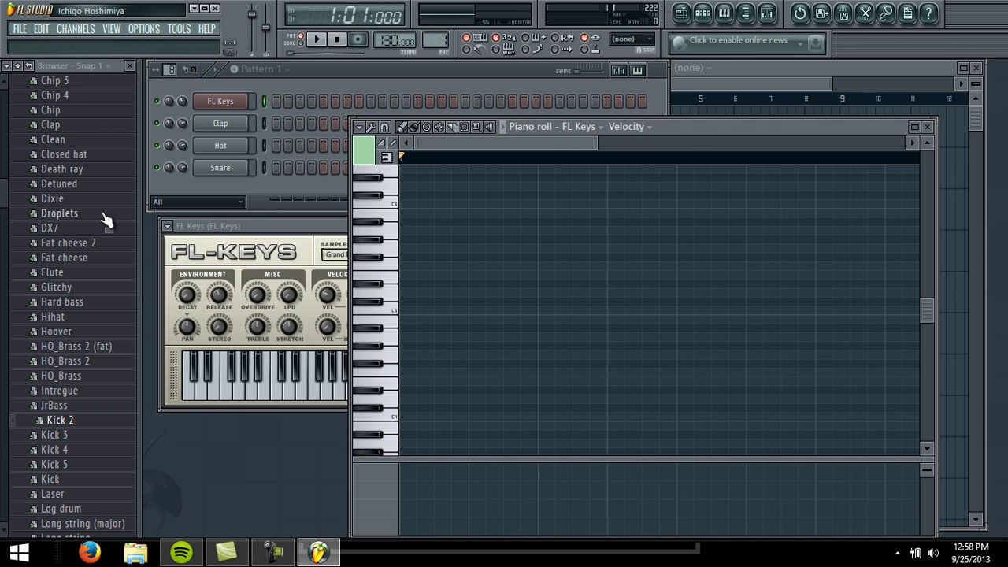
# Step: Try a longer step grid for Pattern 1, bring it back to 32 steps and close the piano roll
pyautogui.click(170, 69)
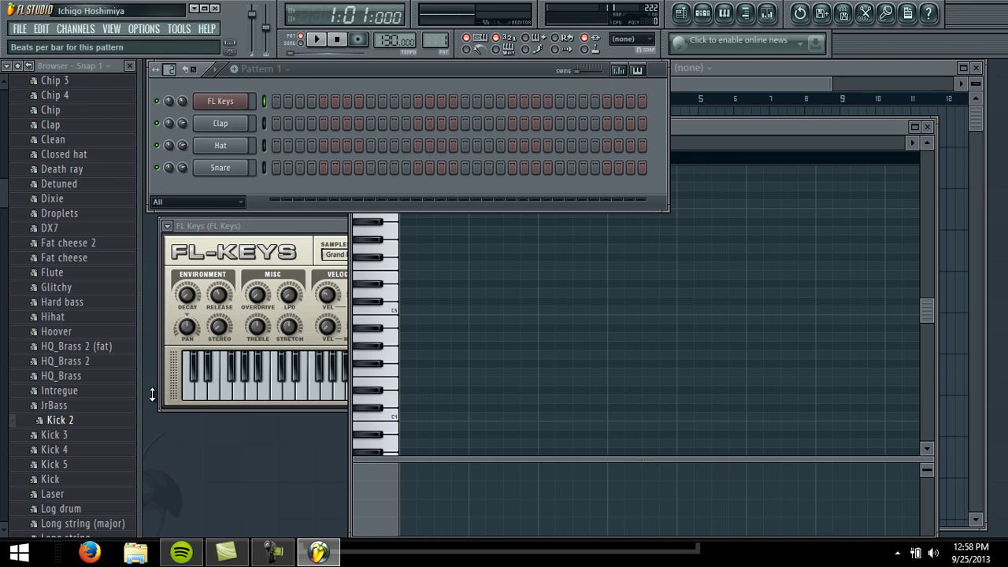
pyautogui.click(170, 69)
pyautogui.moveTo(488, 190); pyautogui.dragTo(510, 194)
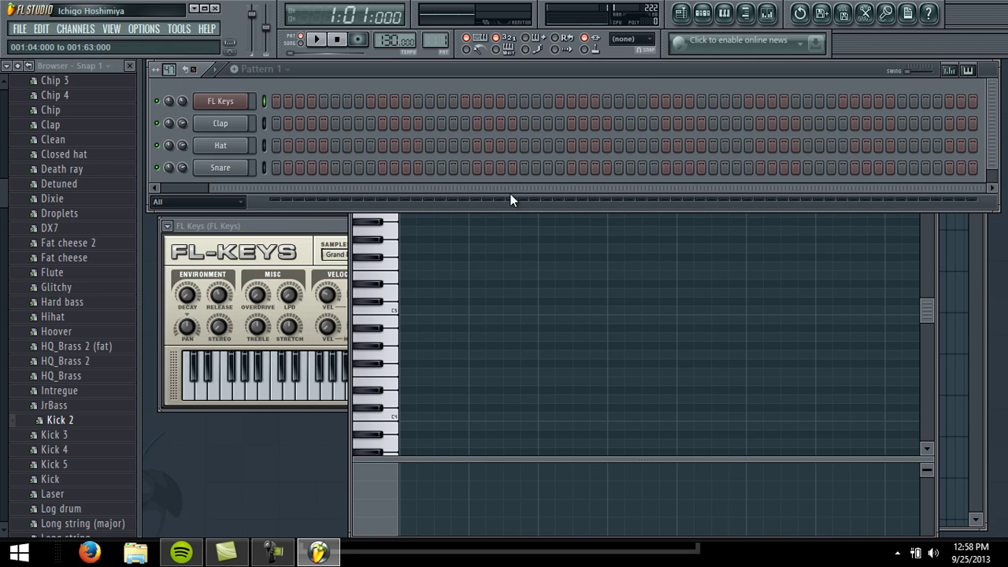
pyautogui.moveTo(674, 201); pyautogui.dragTo(346, 185)
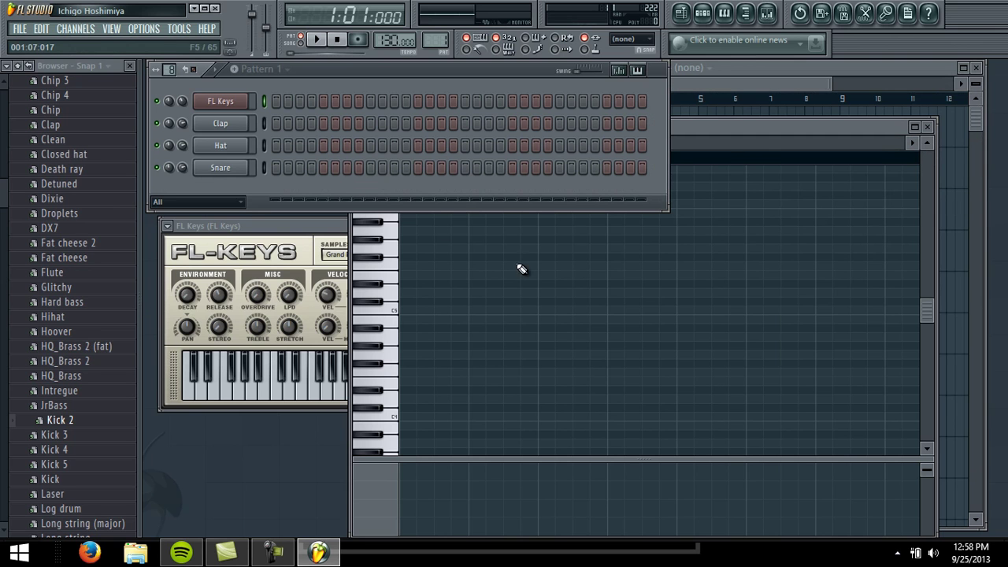
pyautogui.click(758, 138)
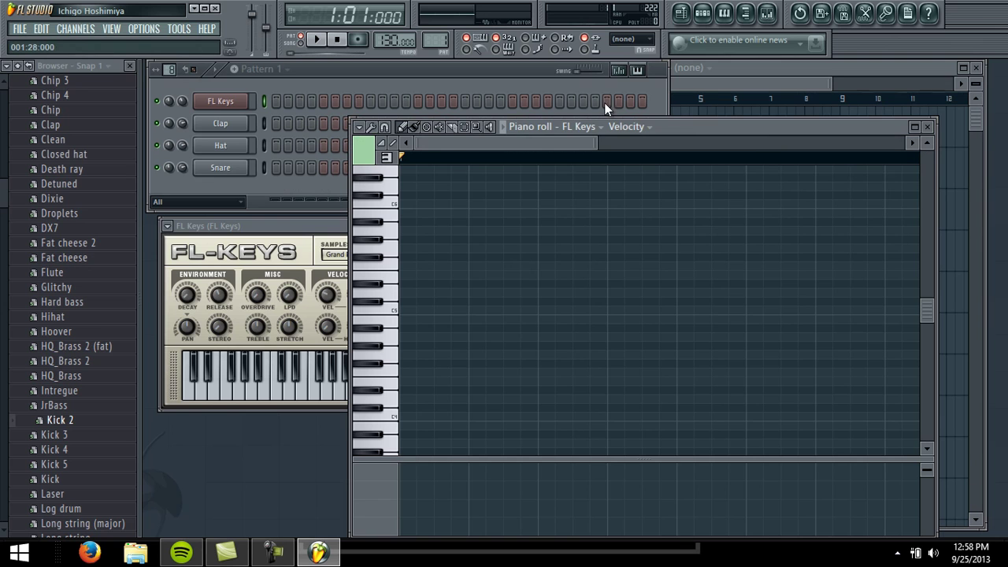
pyautogui.click(927, 127)
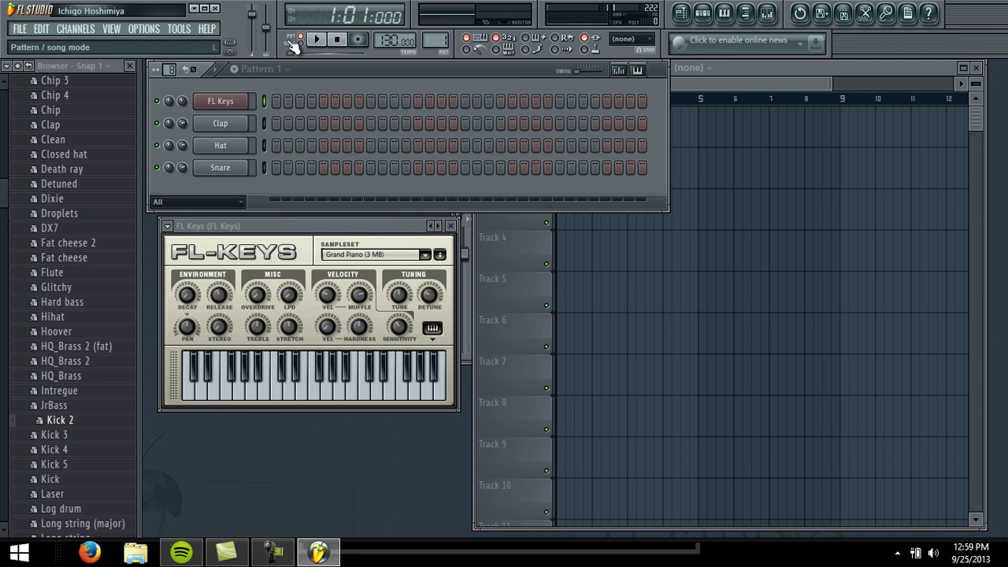
# Step: Arm recording with the Everything option, switching it off and on again to repeat the recording choice
pyautogui.click(358, 40)
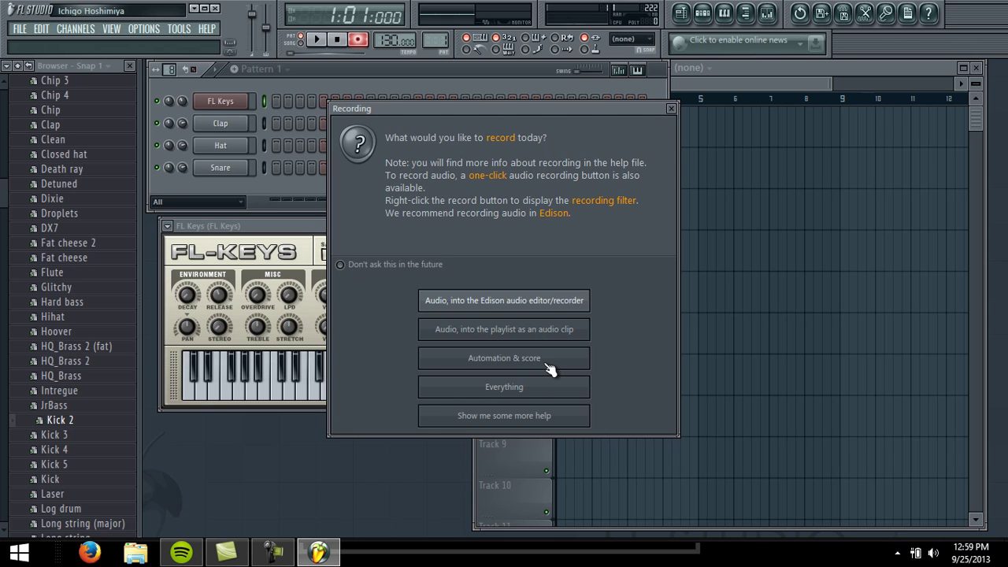
pyautogui.click(565, 387)
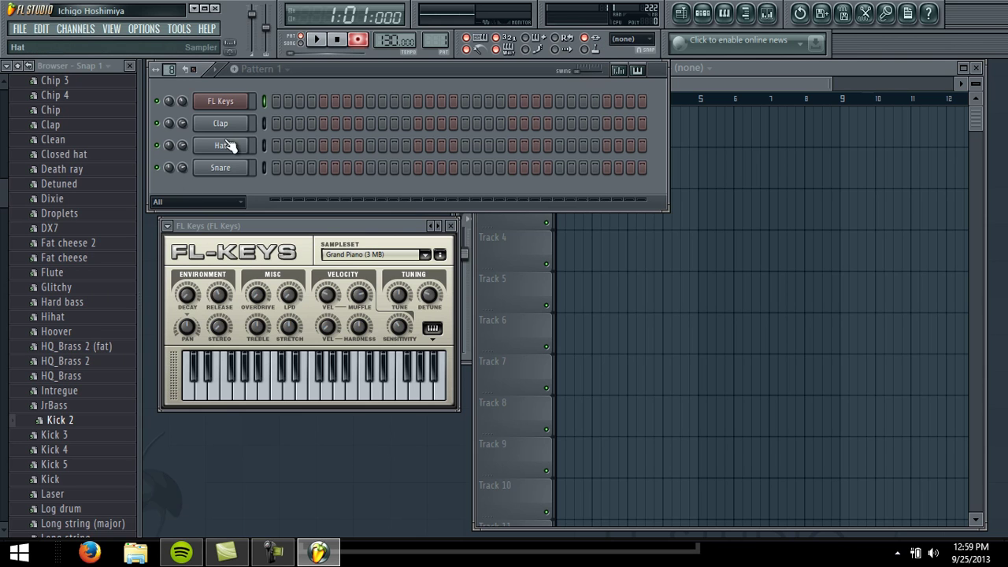
pyautogui.click(357, 39)
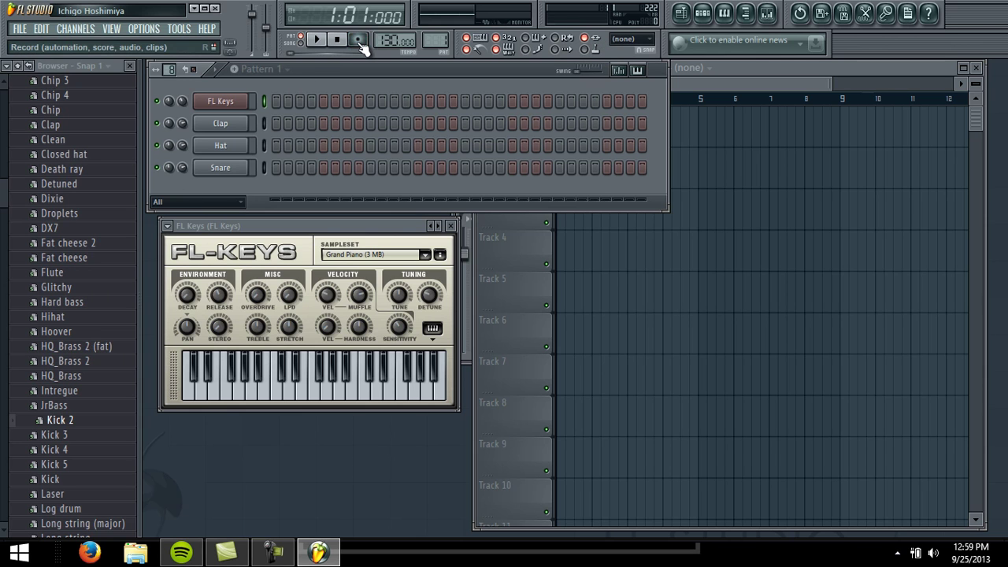
pyautogui.click(502, 396)
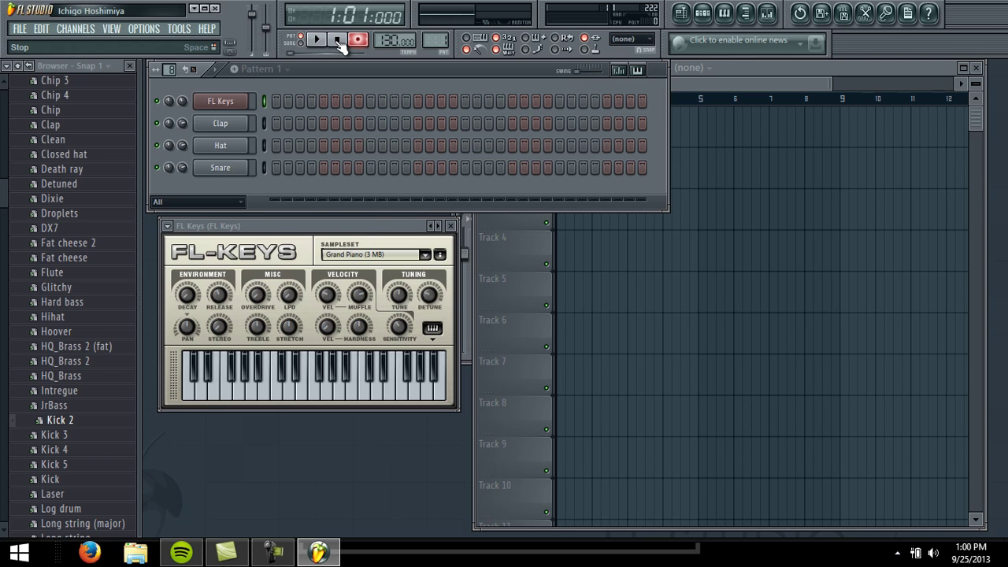
# Step: Play a few test notes and chords on the FL Keys channel while the transport is stopped
pyautogui.press('z')
pyautogui.press('c')
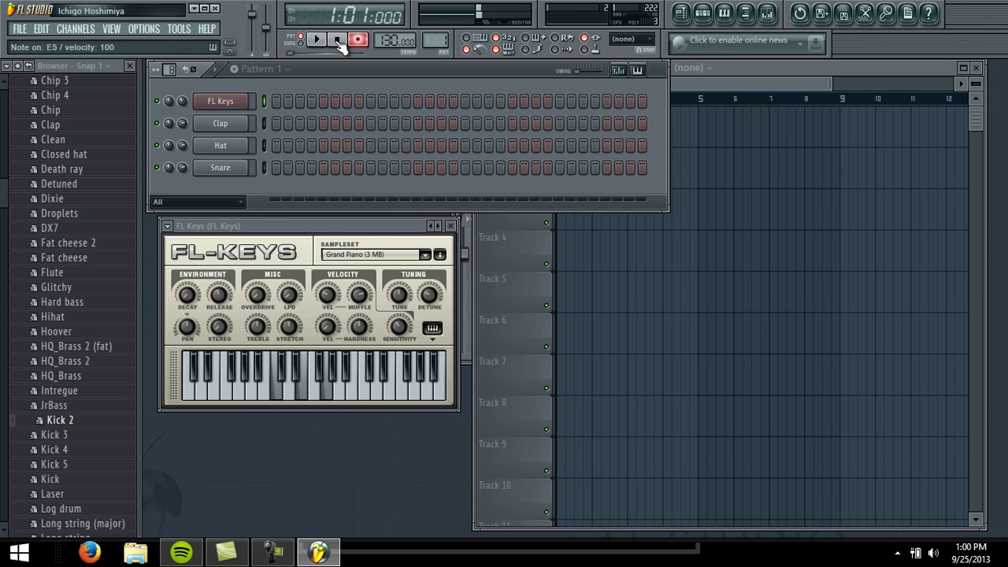
pyautogui.press('x')
pyautogui.press('v')
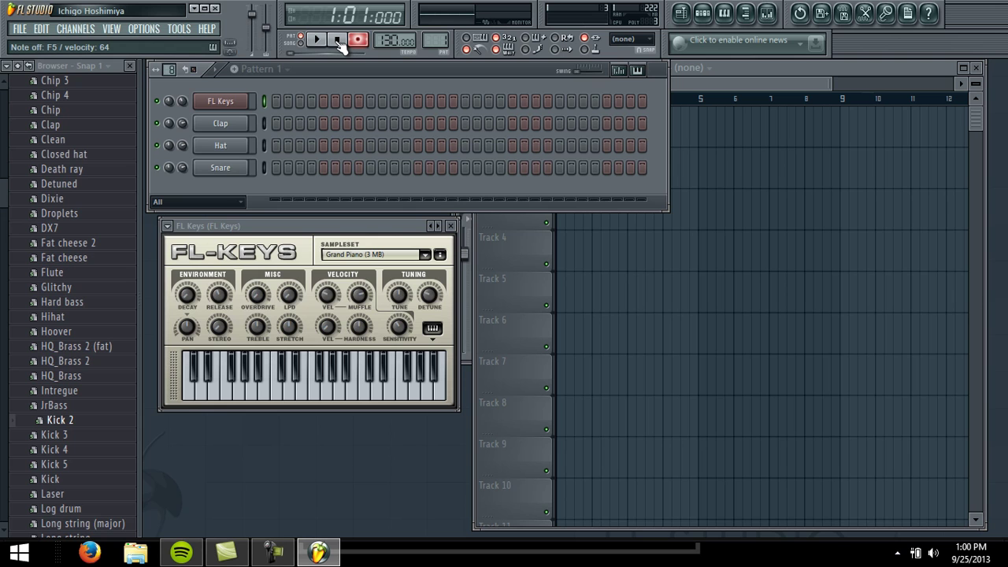
# Step: Try to record a short take of FL Keys notes into Pattern 1 with wait-for-input recording, then stop the transport
pyautogui.click(318, 44)
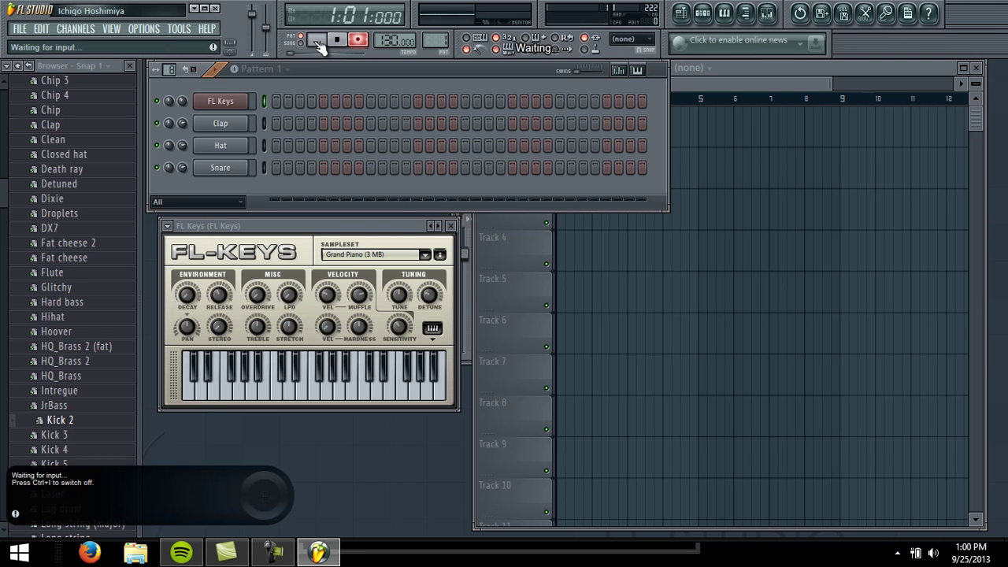
pyautogui.click(337, 39)
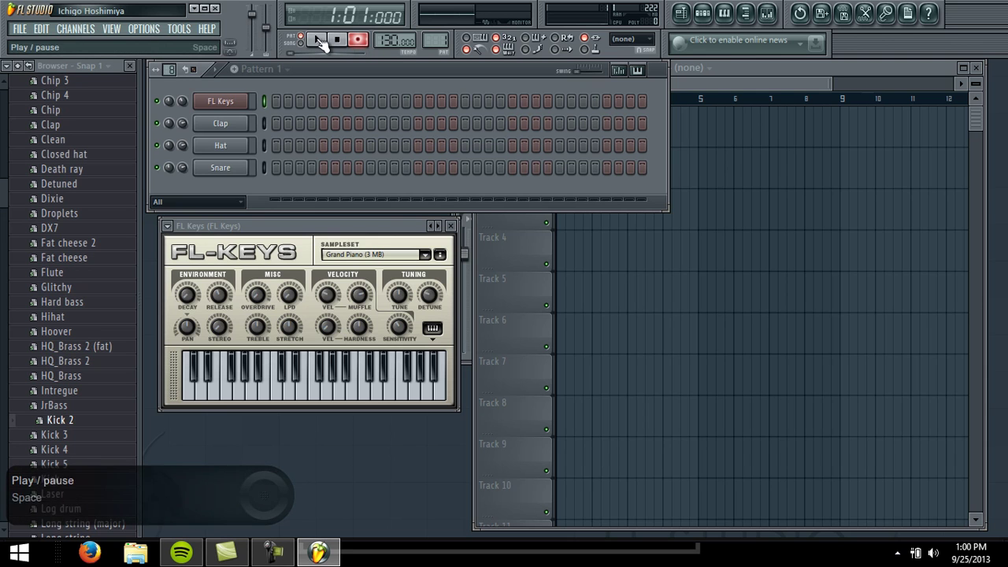
pyautogui.click(318, 43)
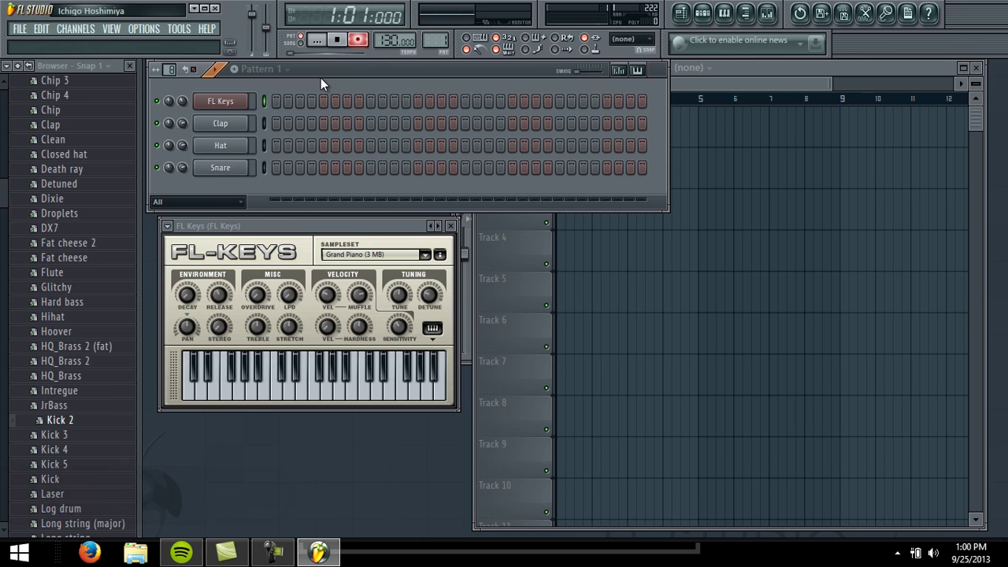
pyautogui.press('b')
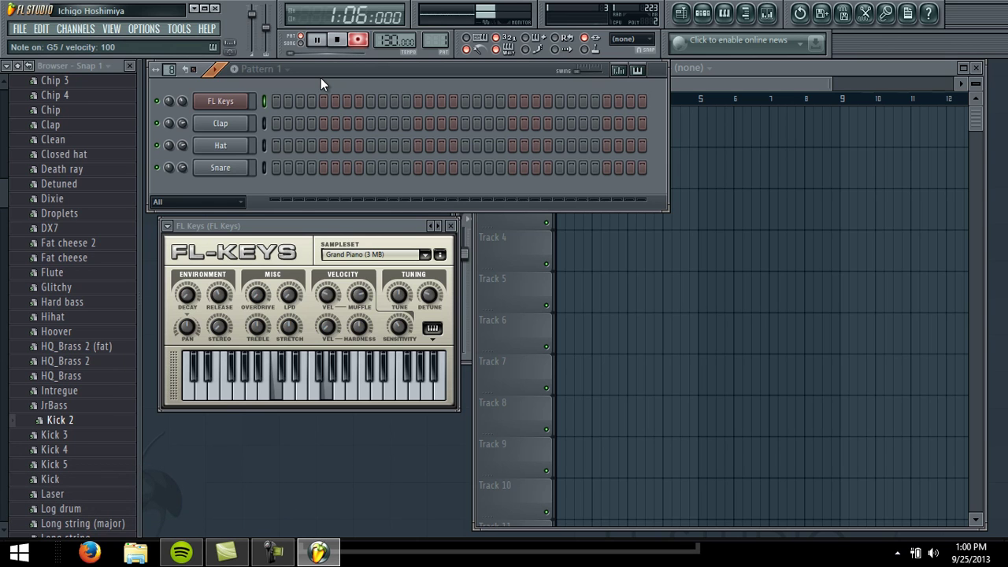
pyautogui.press('n')
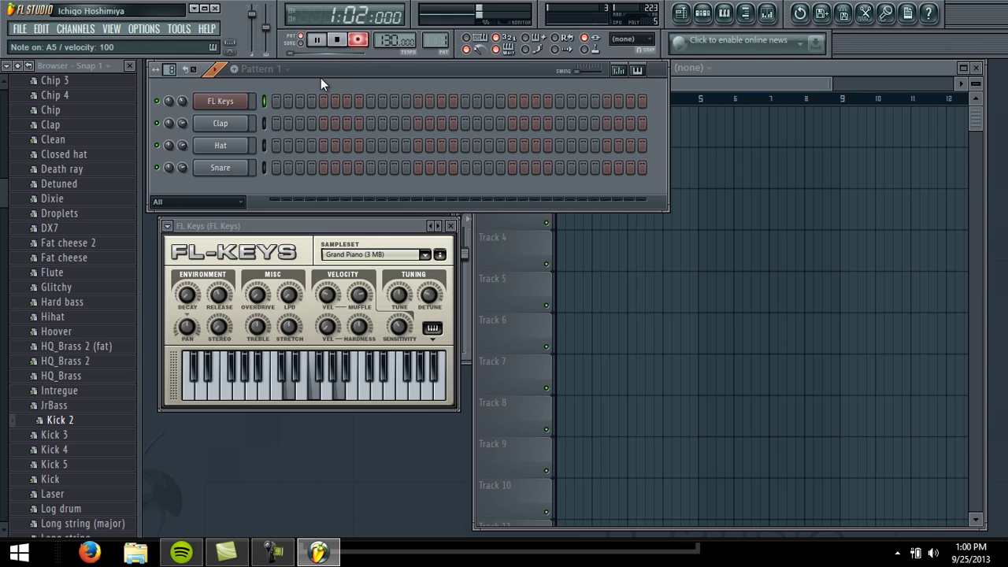
pyautogui.press('v')
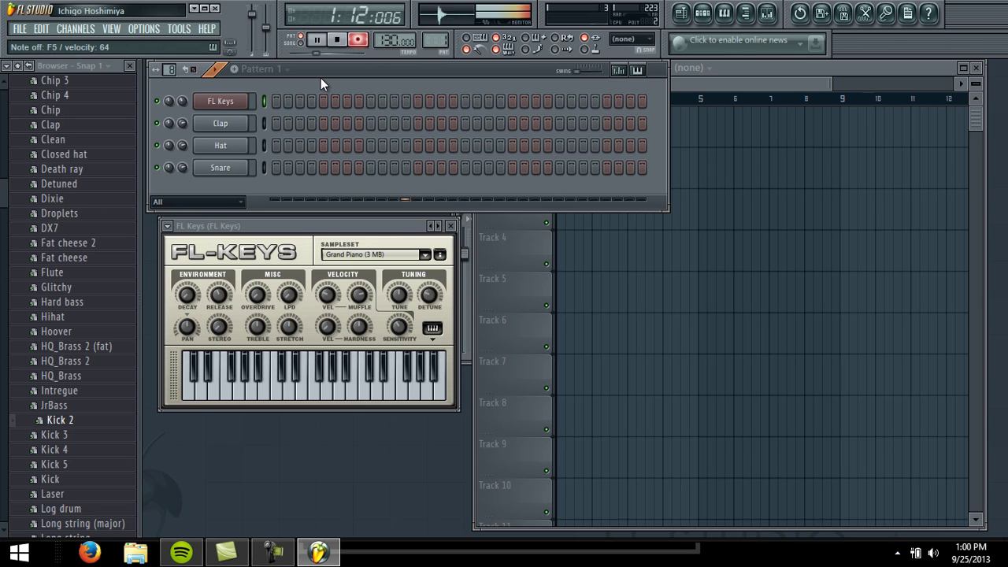
pyautogui.click(339, 40)
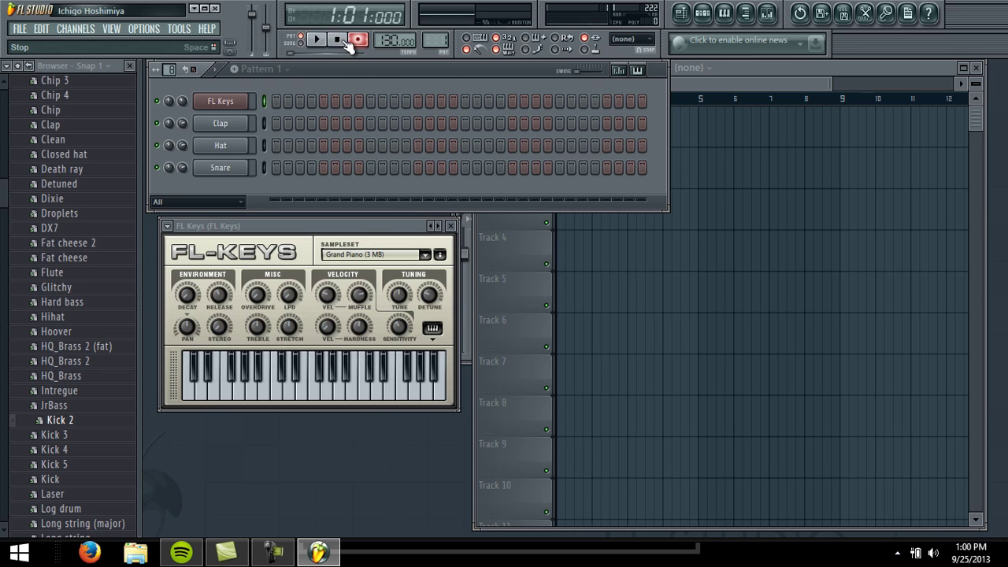
# Step: Select the FL Keys channel and record two played three-note chords into Pattern 1, stopping after the second chord
pyautogui.click(233, 102)
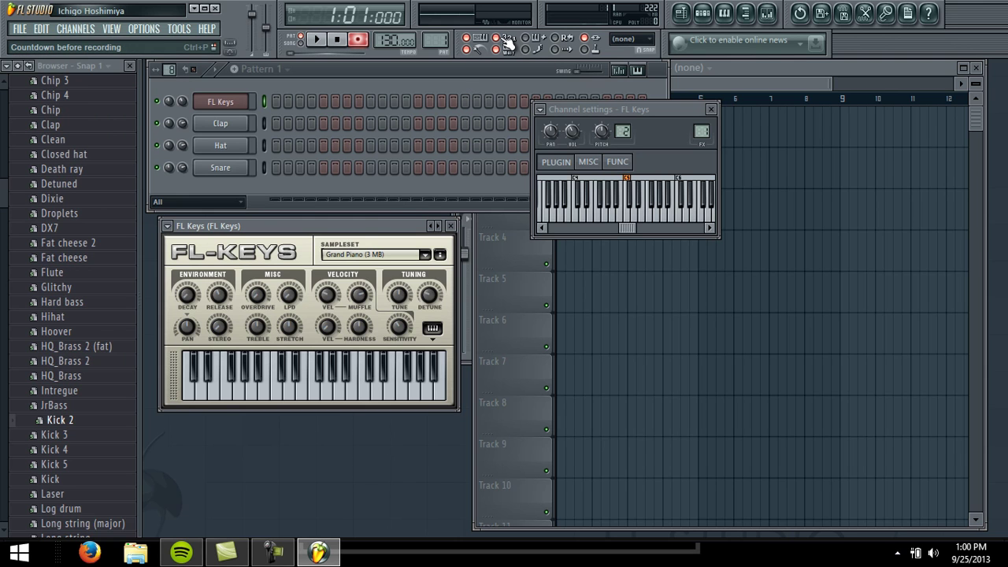
pyautogui.click(317, 40)
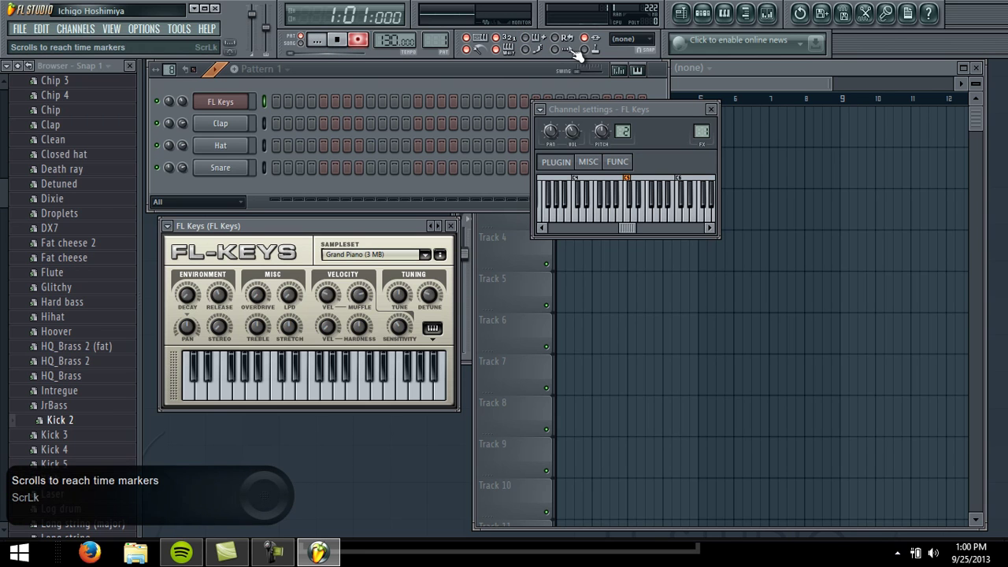
pyautogui.click(221, 106)
pyautogui.click(222, 105)
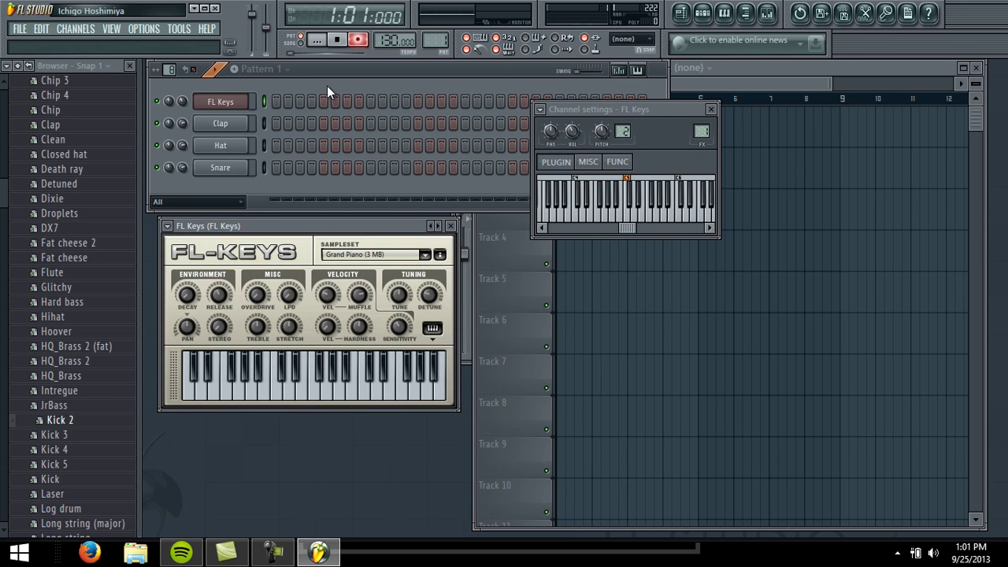
pyautogui.press('space')
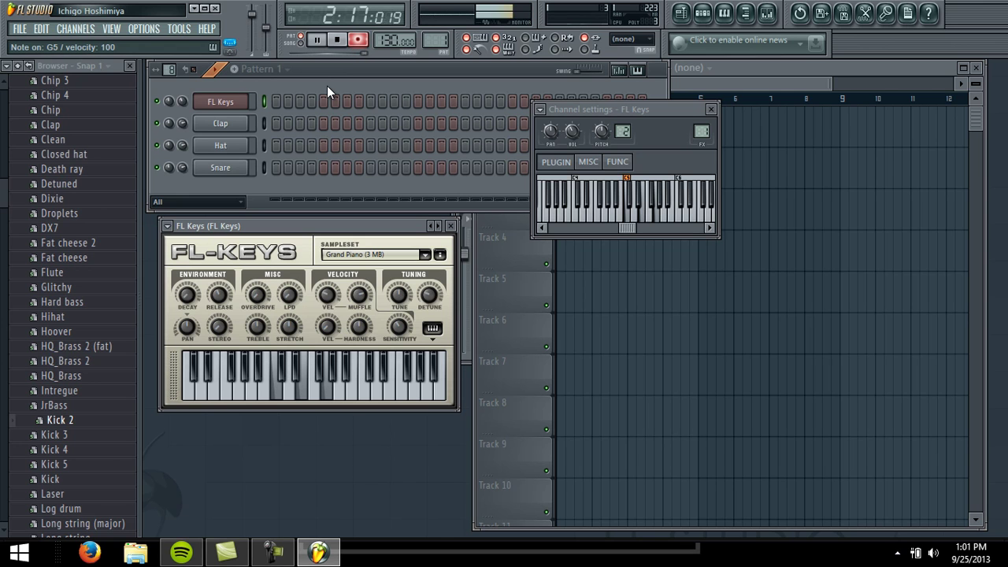
pyautogui.click(339, 41)
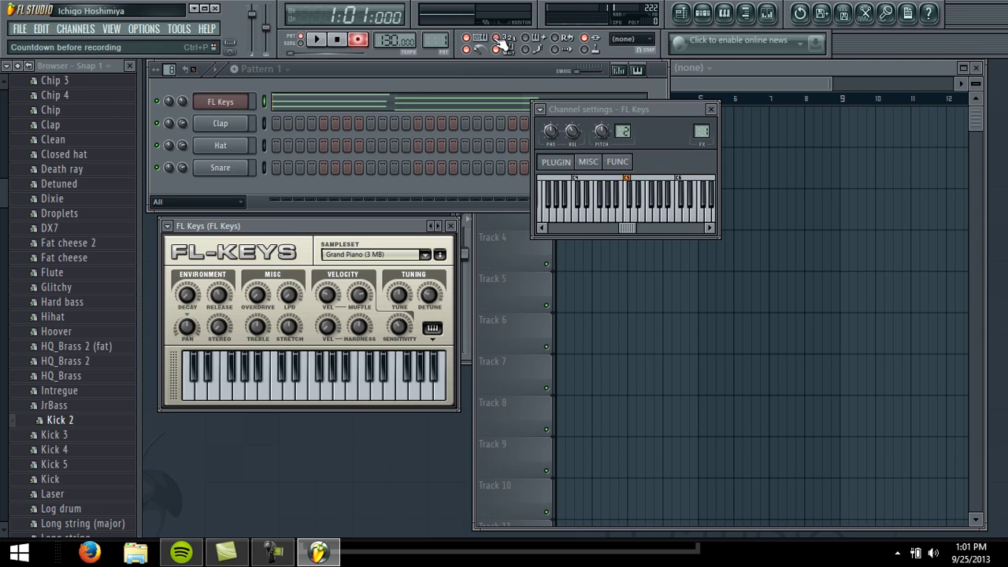
# Step: Record a pass on the Snare channel over the FL Keys chords in Pattern 1, then stop it
pyautogui.click(242, 108)
pyautogui.click(242, 108)
pyautogui.click(360, 74)
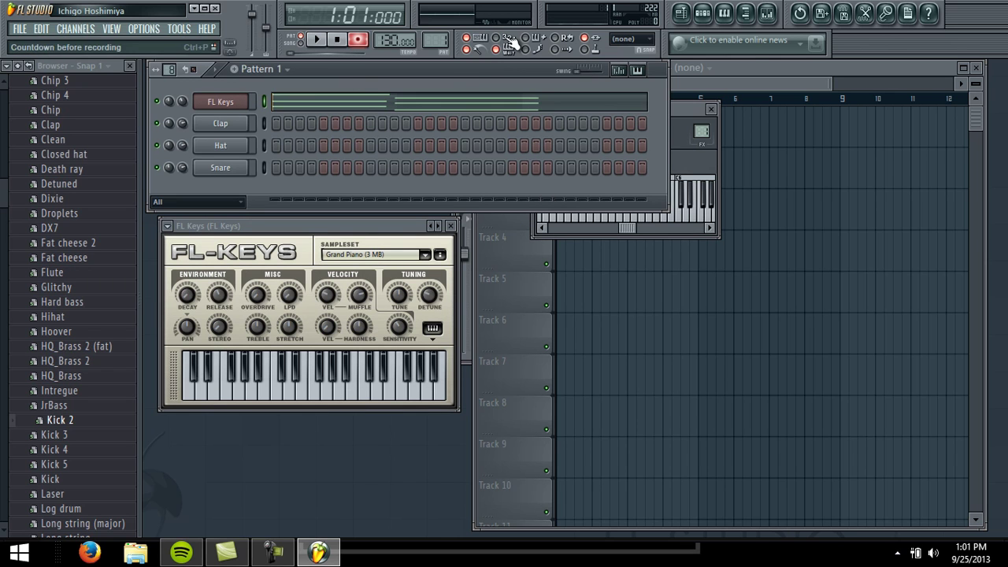
pyautogui.click(359, 41)
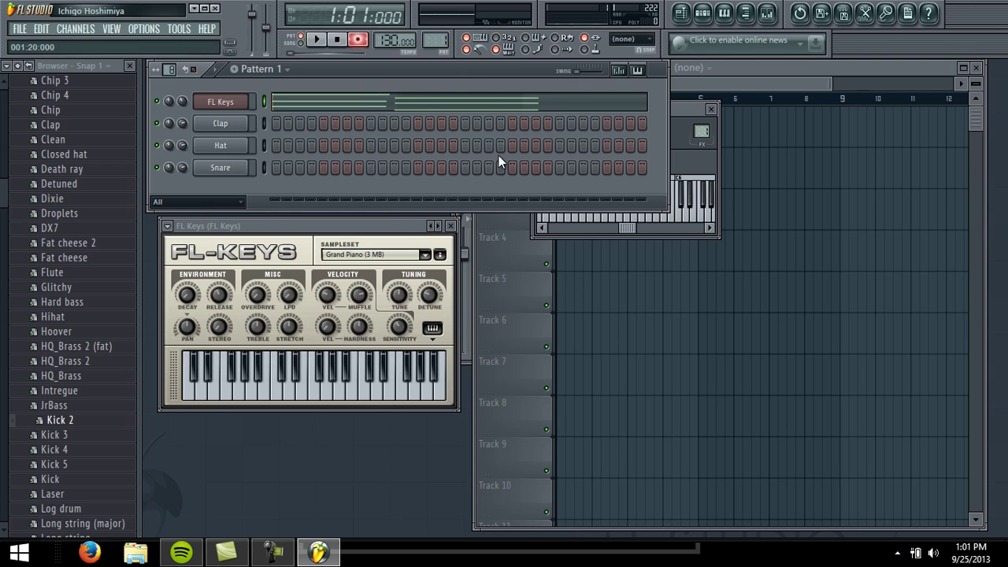
pyautogui.click(315, 39)
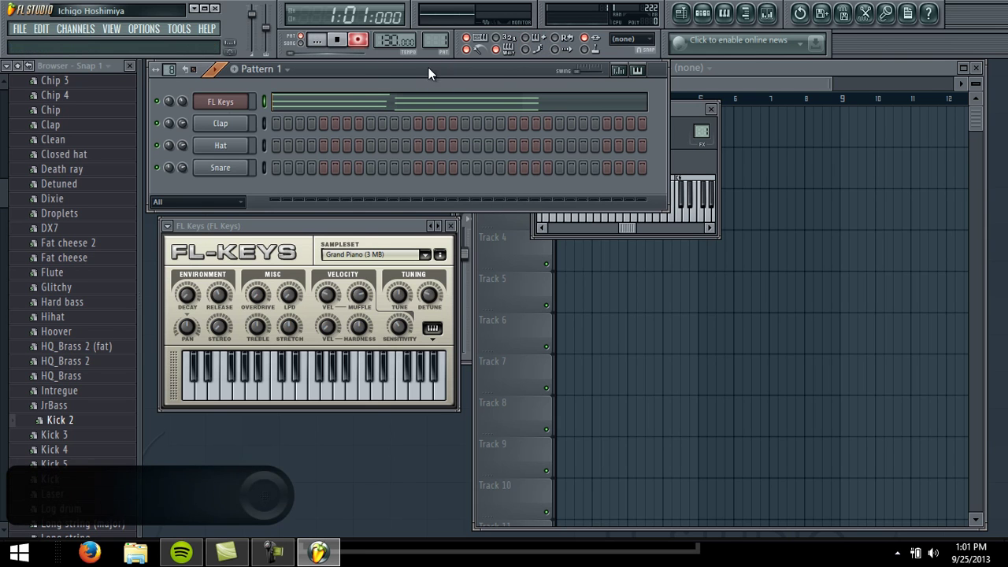
pyautogui.click(209, 168)
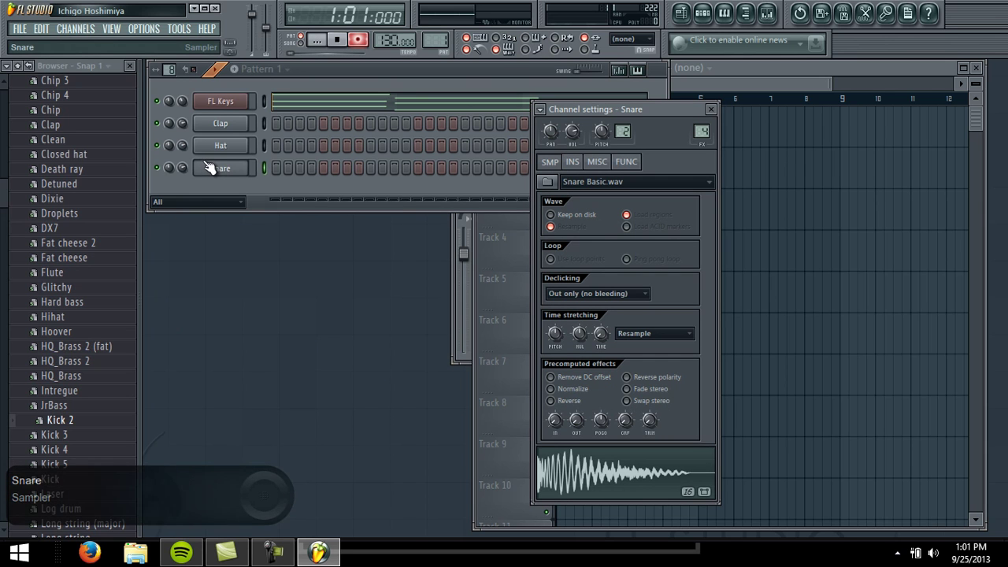
pyautogui.press('space')
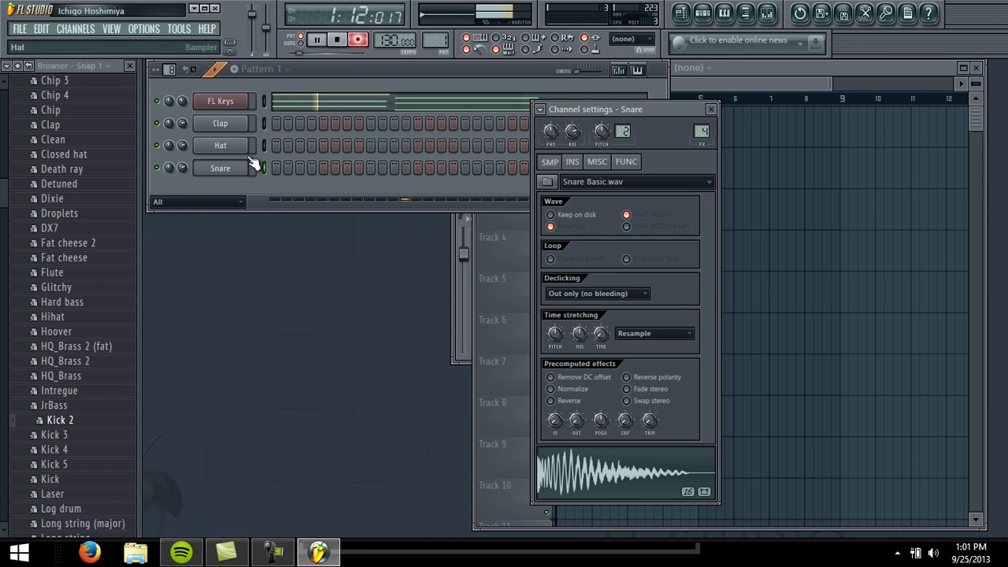
pyautogui.click(338, 41)
# Step: Run another record pass over Pattern 1 with the Snare channel selected, then stop the transport
pyautogui.press('space')
pyautogui.click(538, 48)
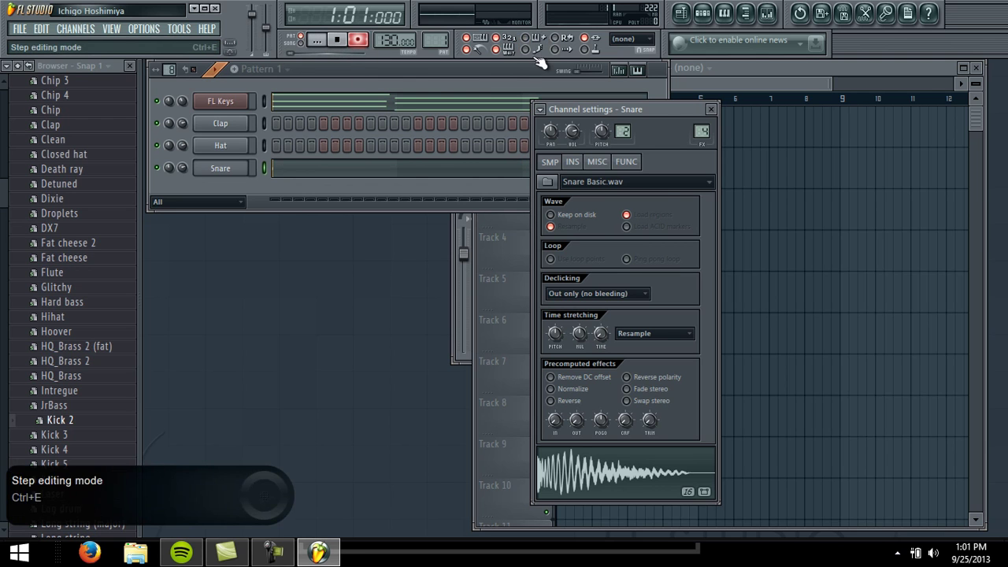
pyautogui.click(512, 73)
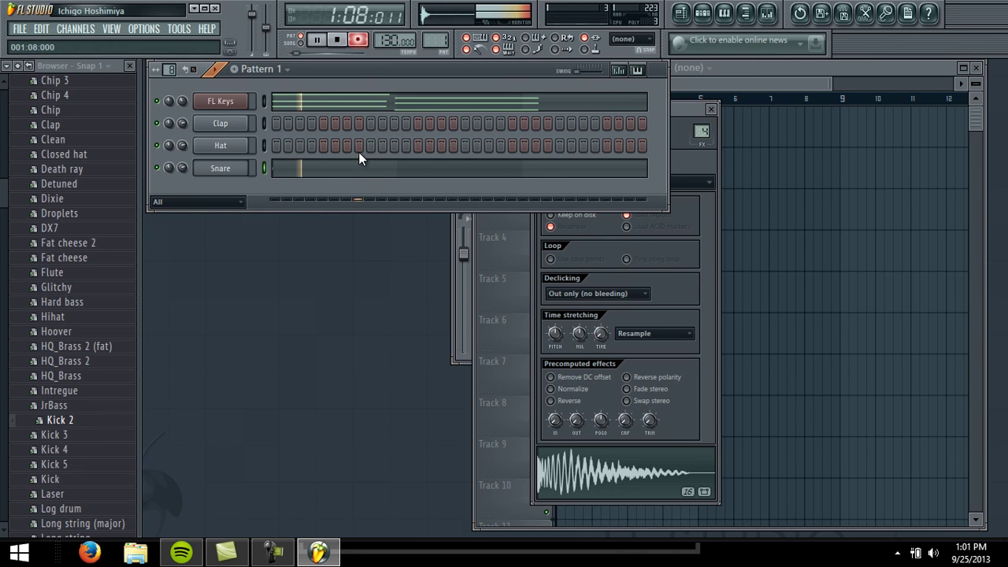
pyautogui.click(349, 49)
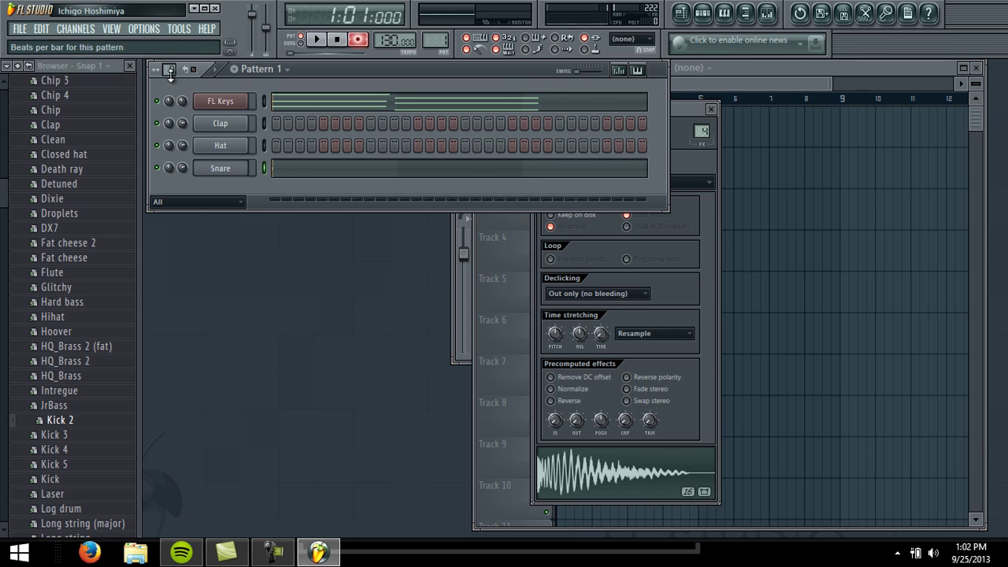
# Step: Try a shorter step grid for Pattern 1 and restore the 32-step length
pyautogui.scroll(-4, 169, 69)
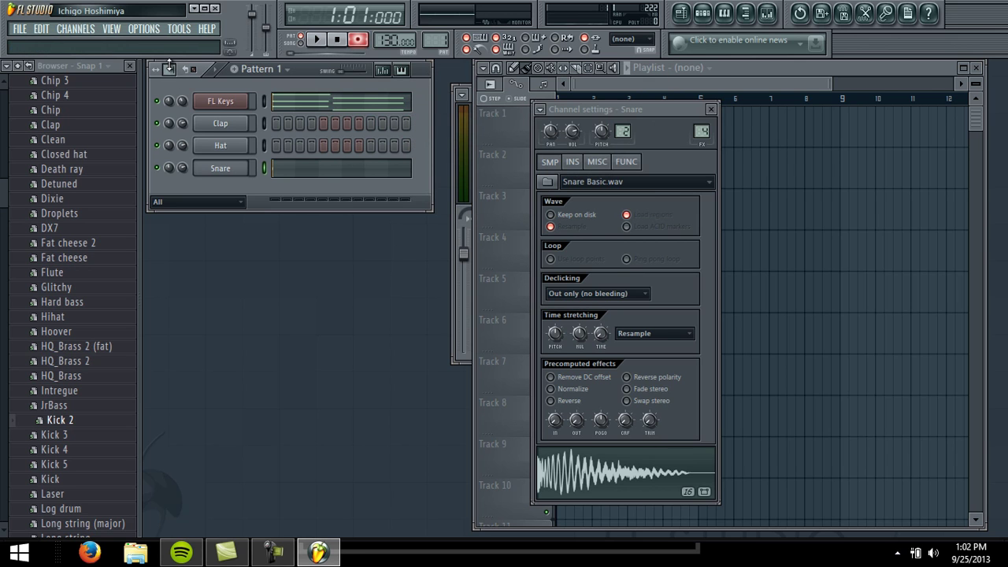
pyautogui.scroll(4, 171, 69)
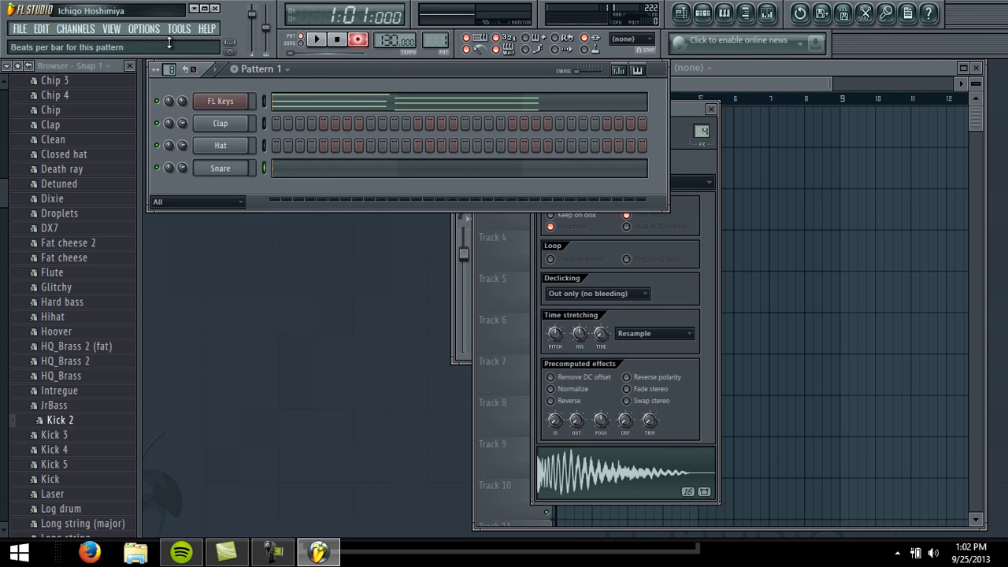
# Step: Open the FL Keys piano roll and slightly lower the velocities of the recorded chord notes
pyautogui.rightClick(237, 102)
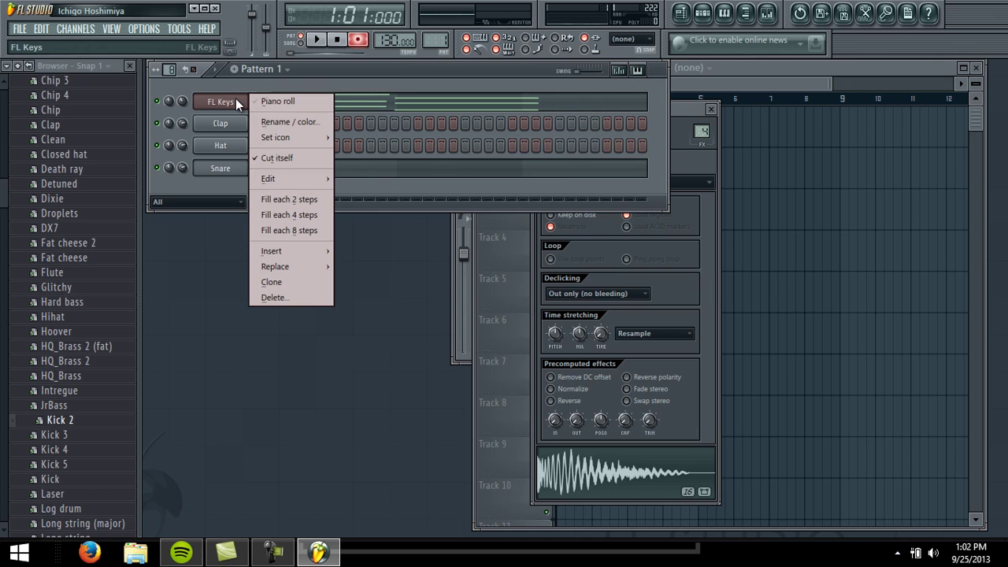
pyautogui.click(321, 100)
pyautogui.moveTo(514, 142); pyautogui.dragTo(723, 139)
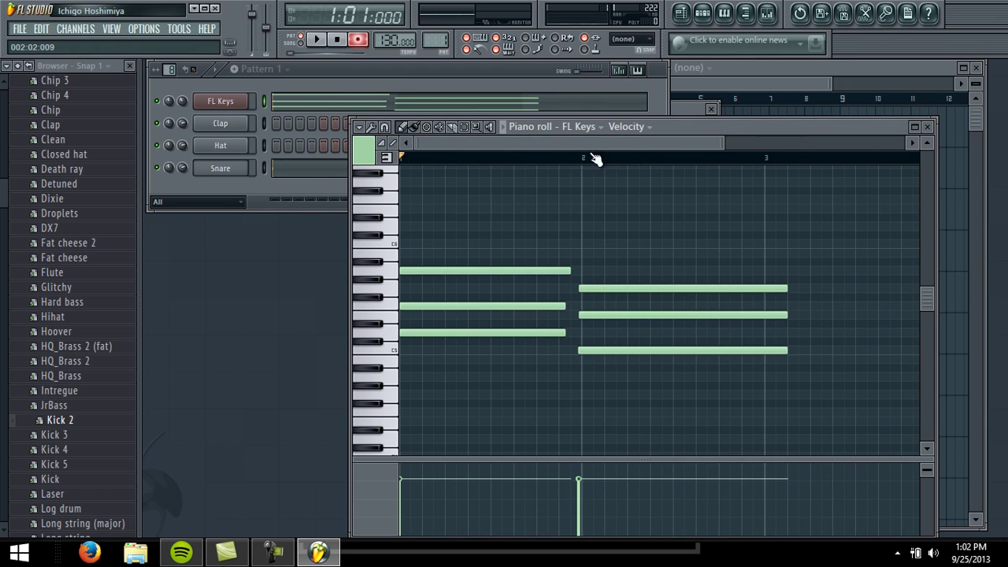
pyautogui.scroll(-2, 519, 141)
pyautogui.scroll(2, 567, 138)
pyautogui.scroll(-2, 545, 453)
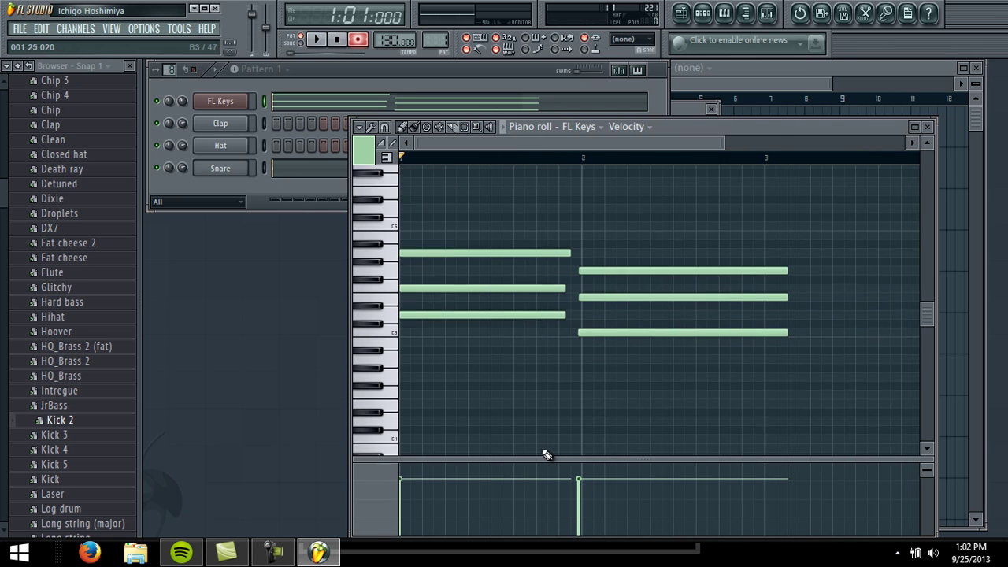
pyautogui.scroll(2, 544, 453)
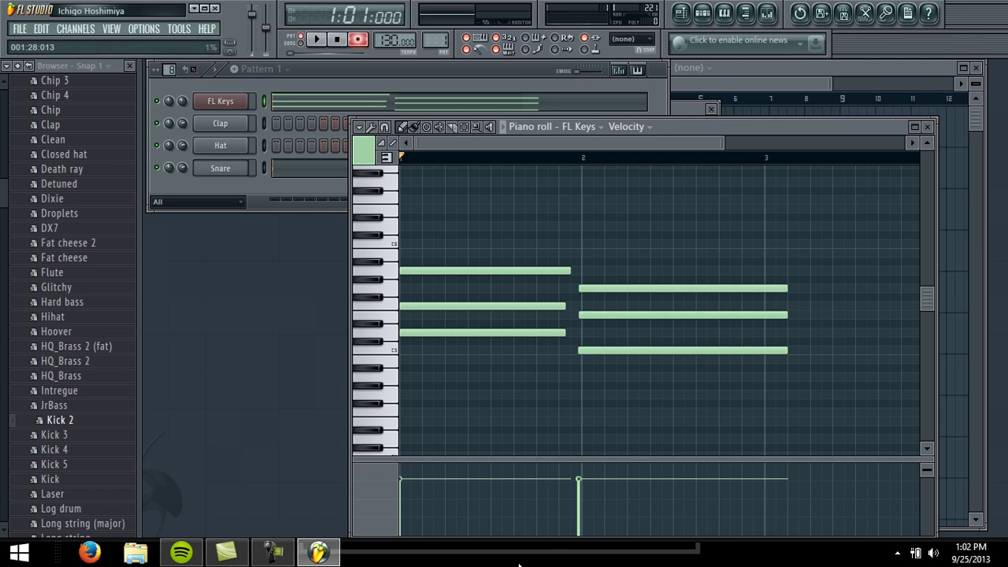
pyautogui.moveTo(421, 504)
pyautogui.mouseDown()
pyautogui.moveTo(405, 498)
pyautogui.moveTo(418, 481)
pyautogui.moveTo(613, 510)
pyautogui.moveTo(577, 489)
pyautogui.mouseUp()
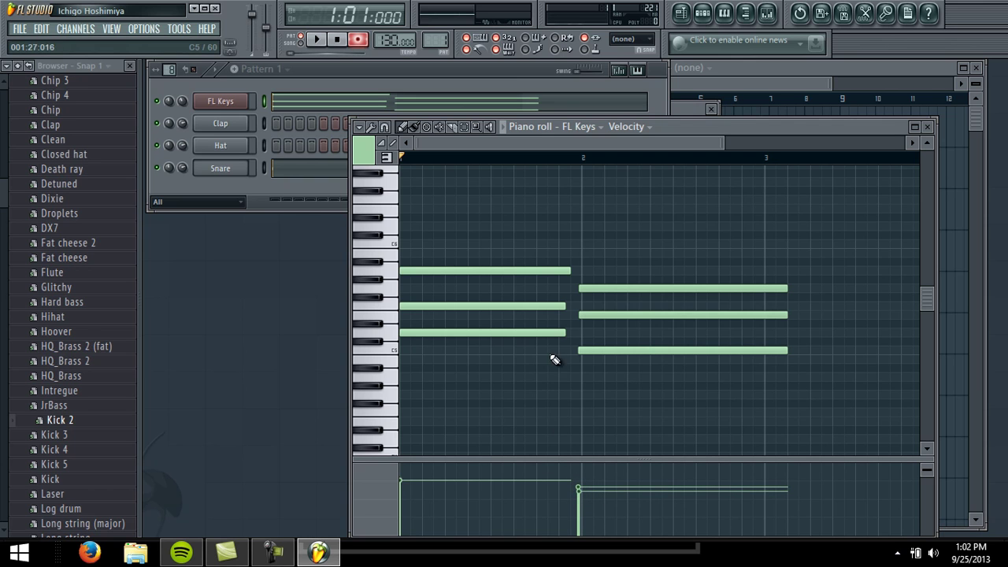
# Step: Extend the first chord's D5 note to bar 2 and shorten its F5 and A5 notes, with A5 ending first
pyautogui.moveTo(575, 333); pyautogui.dragTo(573, 308)
pyautogui.moveTo(566, 272); pyautogui.dragTo(514, 272)
pyautogui.moveTo(574, 307); pyautogui.dragTo(526, 307)
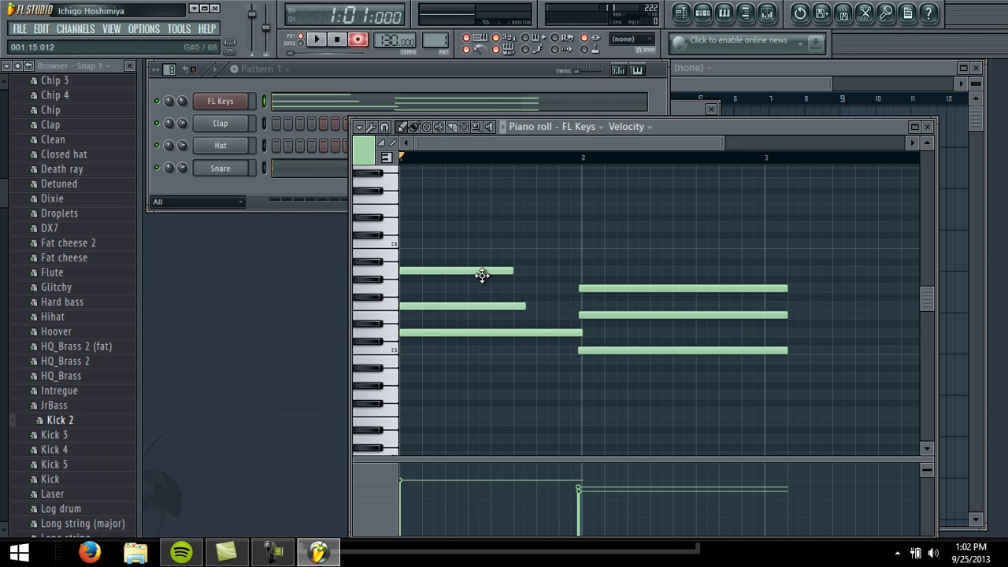
pyautogui.moveTo(513, 272); pyautogui.dragTo(466, 279)
pyautogui.moveTo(531, 308); pyautogui.dragTo(498, 306)
# Step: Lengthen the second chord's C5 and E5 notes and stagger their starts after G5, with E5 entering before C5
pyautogui.moveTo(784, 352); pyautogui.dragTo(886, 338)
pyautogui.moveTo(784, 316); pyautogui.dragTo(867, 315)
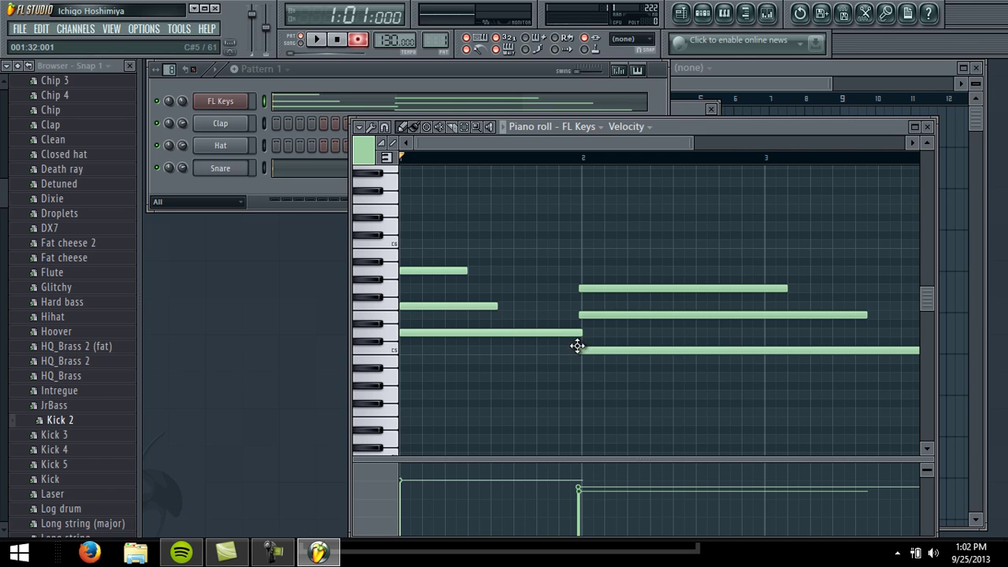
pyautogui.moveTo(579, 352); pyautogui.dragTo(628, 354)
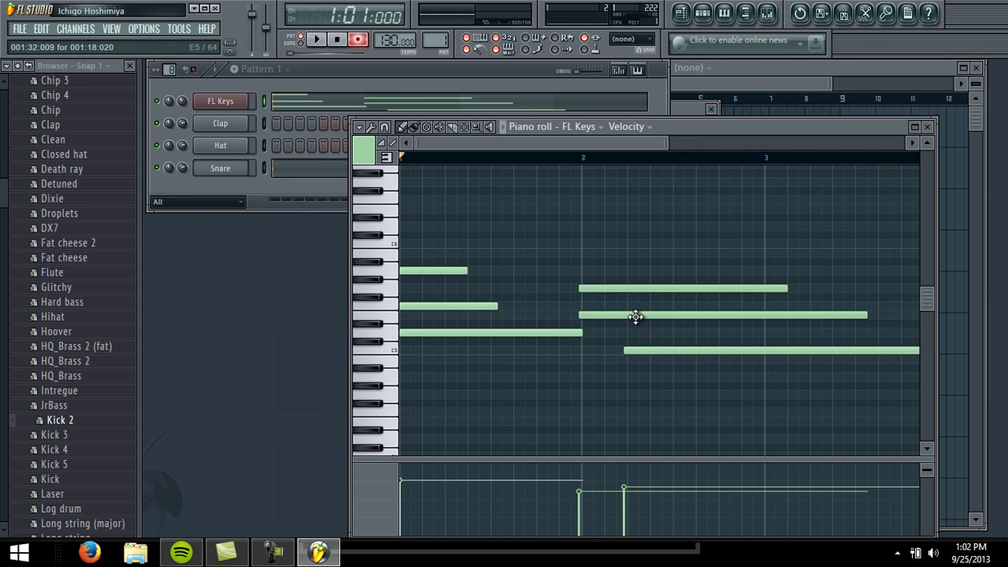
pyautogui.moveTo(636, 315); pyautogui.dragTo(659, 314)
pyautogui.moveTo(680, 354); pyautogui.dragTo(720, 349)
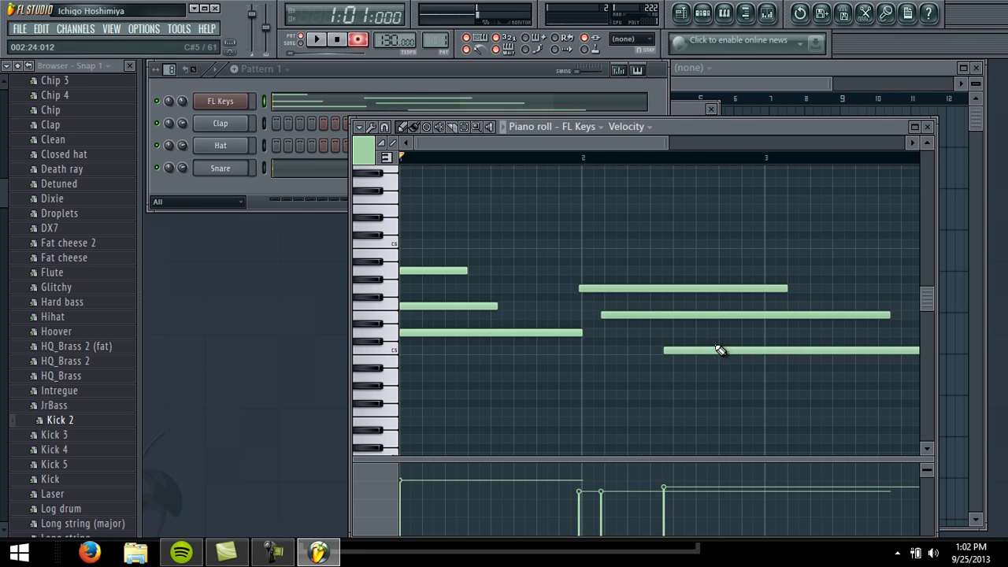
pyautogui.moveTo(691, 316); pyautogui.dragTo(733, 315)
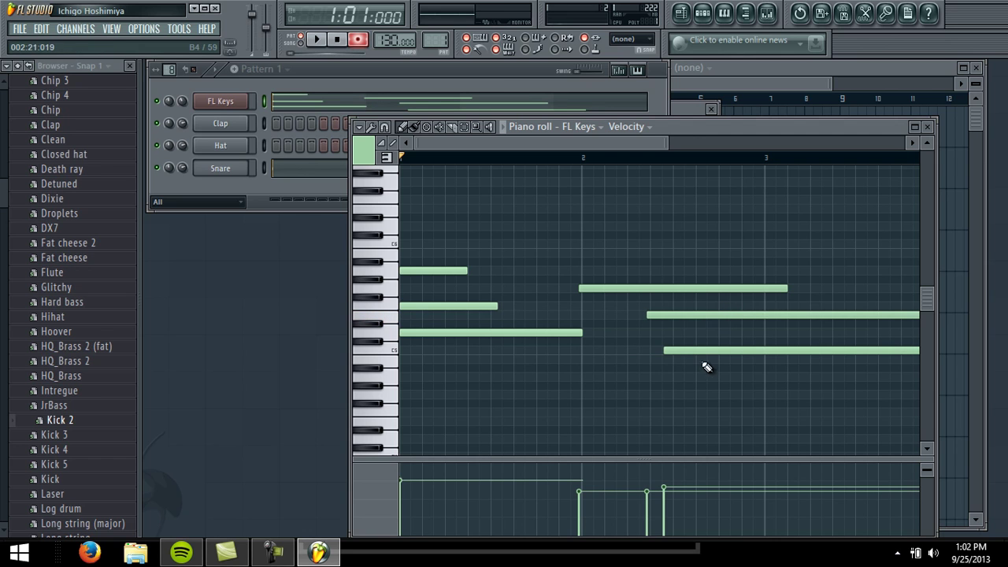
pyautogui.moveTo(713, 352); pyautogui.dragTo(752, 351)
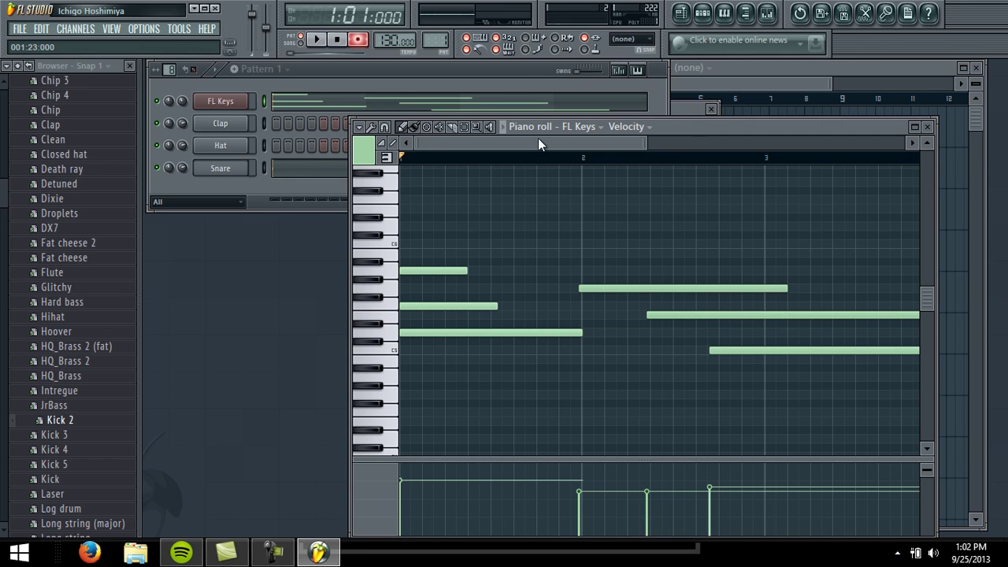
# Step: Stagger the first chord by delaying F5 and then D5, and lengthen the A5 and F5 notes
pyautogui.moveTo(427, 307); pyautogui.dragTo(516, 335)
pyautogui.moveTo(468, 270); pyautogui.dragTo(508, 270)
pyautogui.moveTo(527, 307); pyautogui.dragTo(543, 307)
# Step: Switch off recording and the metronome, and play back the edited FL Keys pattern
pyautogui.click(335, 44)
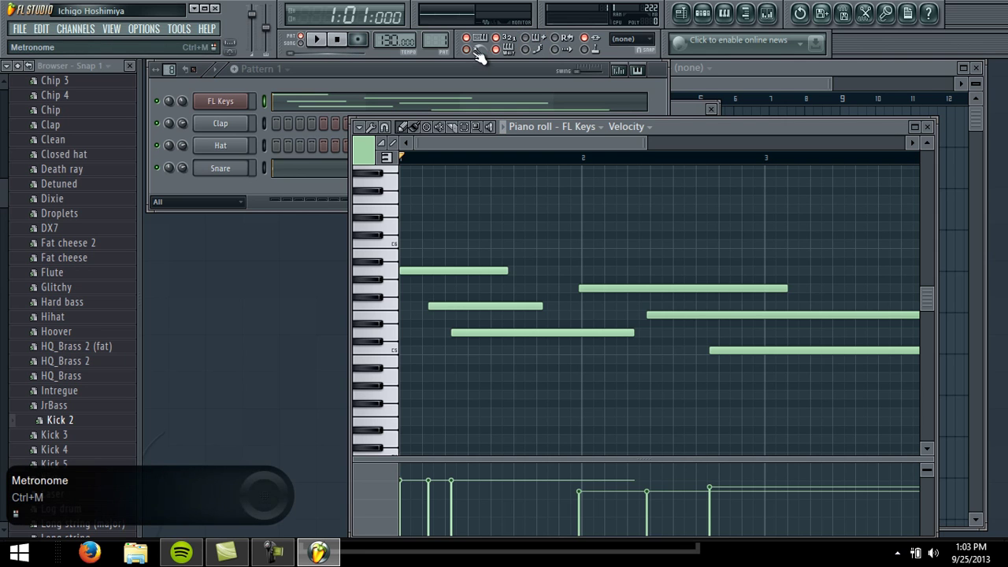
pyautogui.click(319, 40)
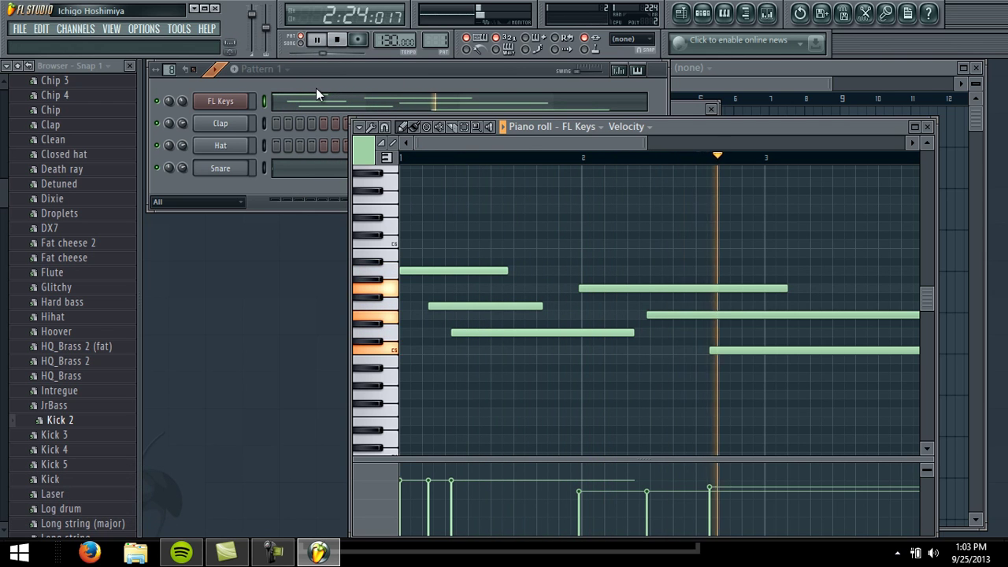
# Step: Stop playback of the FL Keys pattern
pyautogui.click(339, 41)
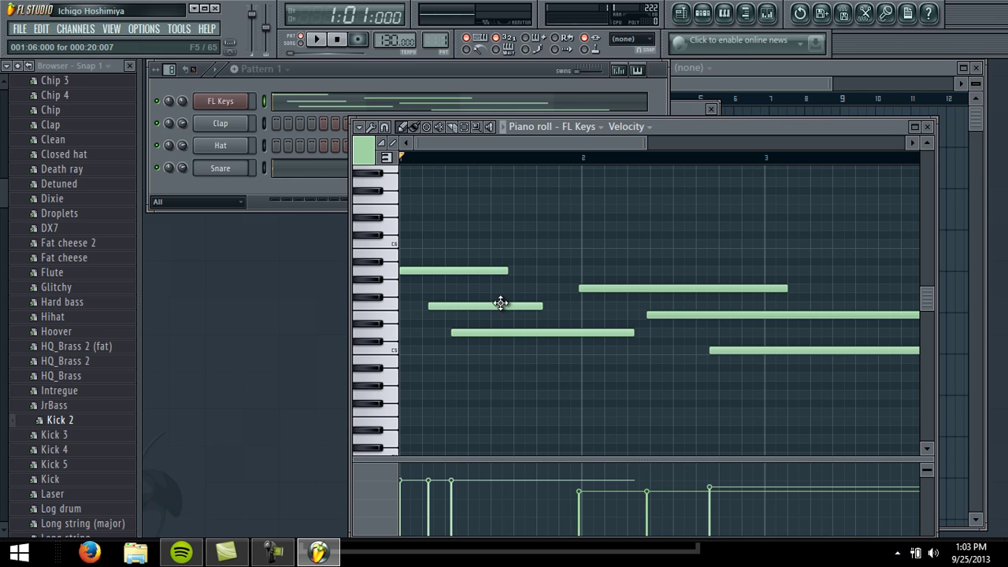
# Step: Review the USB Uno MIDI Interface output and input entries in the MIDI settings, including the input's Enable option, and close the settings
pyautogui.click(142, 29)
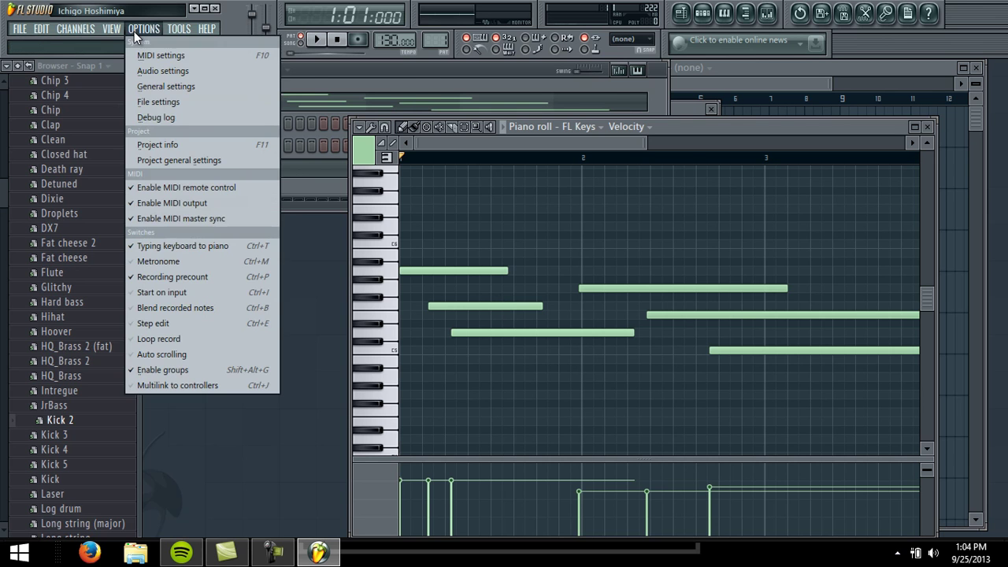
pyautogui.click(155, 72)
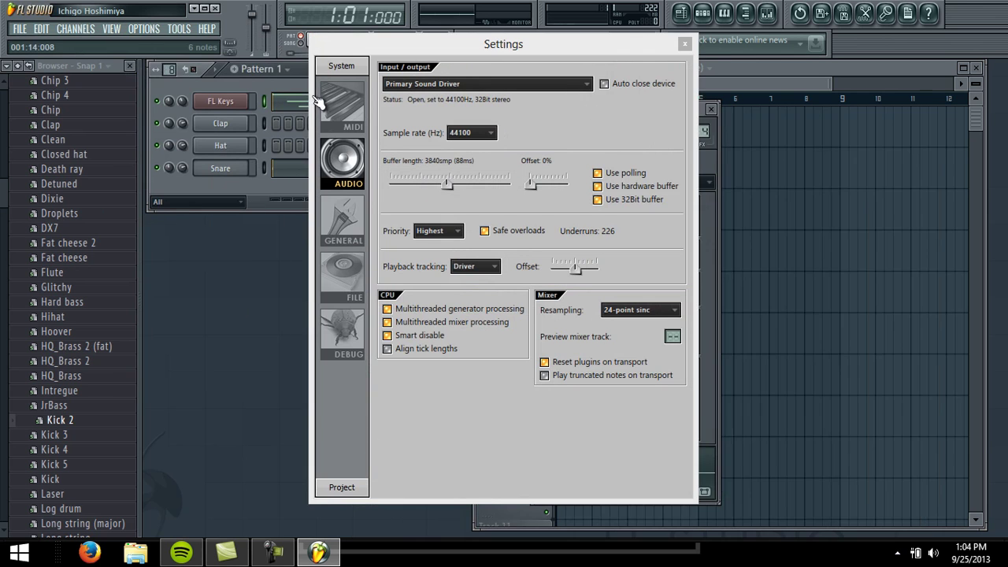
pyautogui.click(343, 107)
pyautogui.click(441, 110)
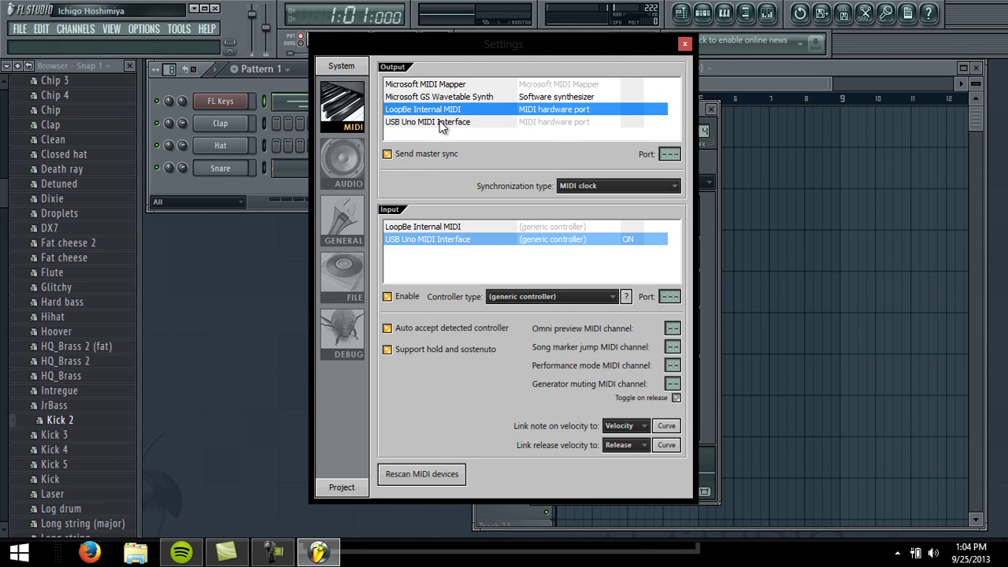
pyautogui.click(441, 123)
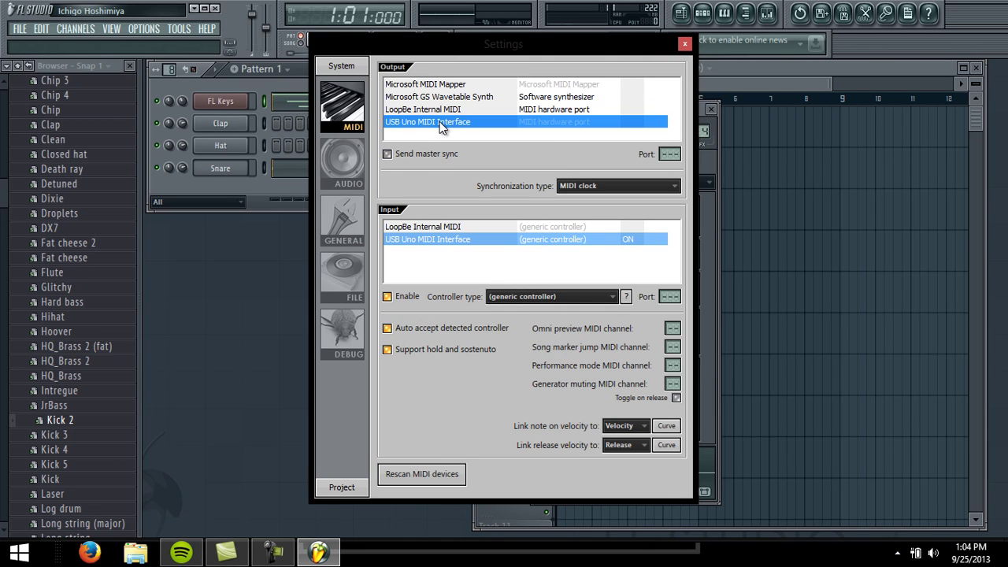
pyautogui.click(447, 244)
pyautogui.click(390, 299)
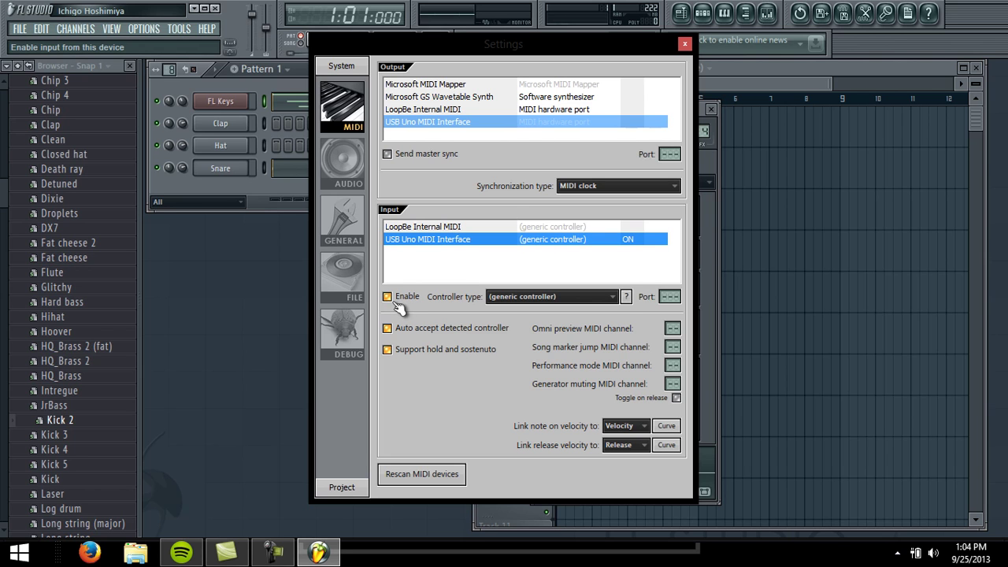
pyautogui.click(684, 45)
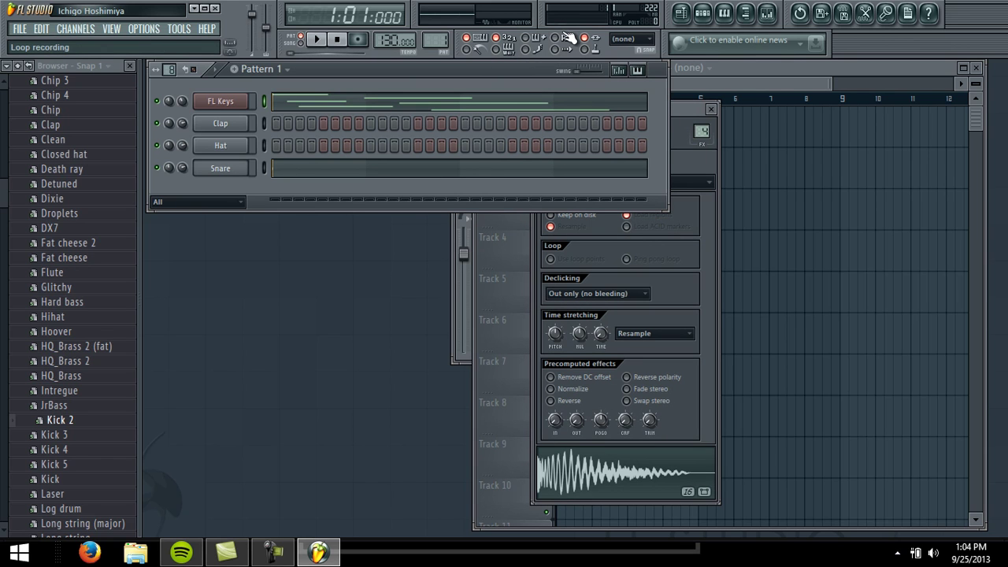